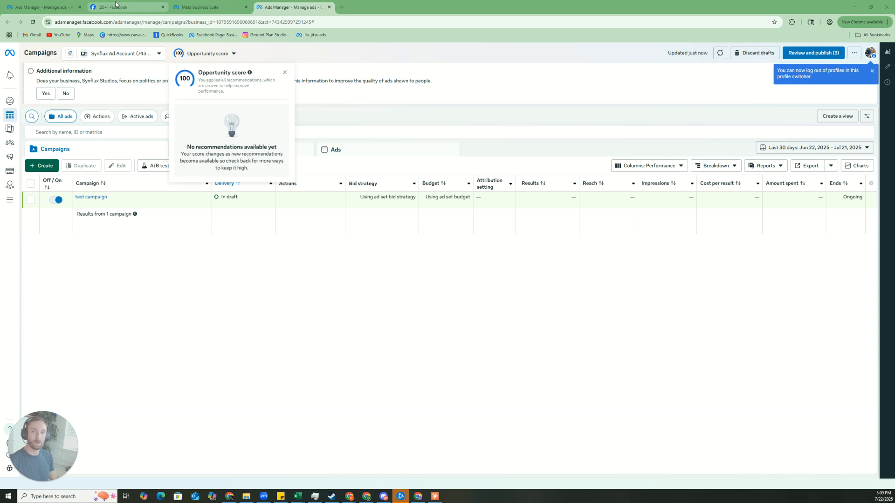
Open Ads Manager for the Gracie Humaita Columbia Missouri Facebook page by way of Meta Business Suite
mouse_move(115, 4)
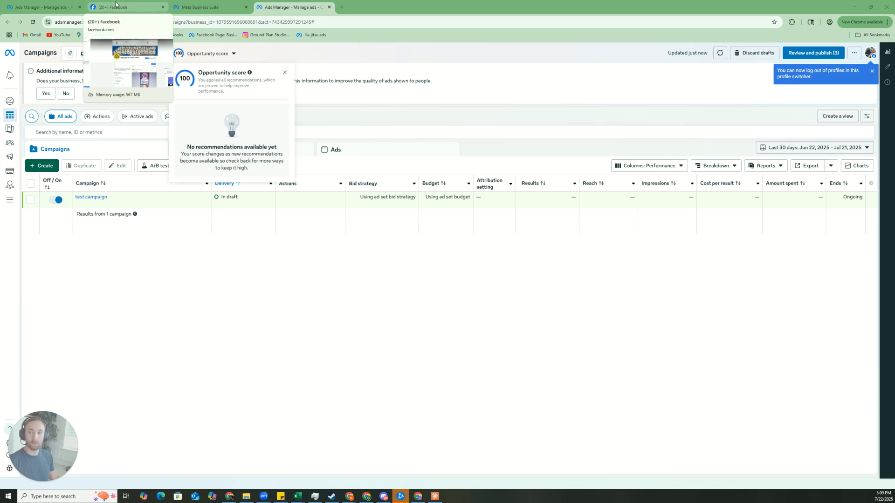
left_click(116, 5)
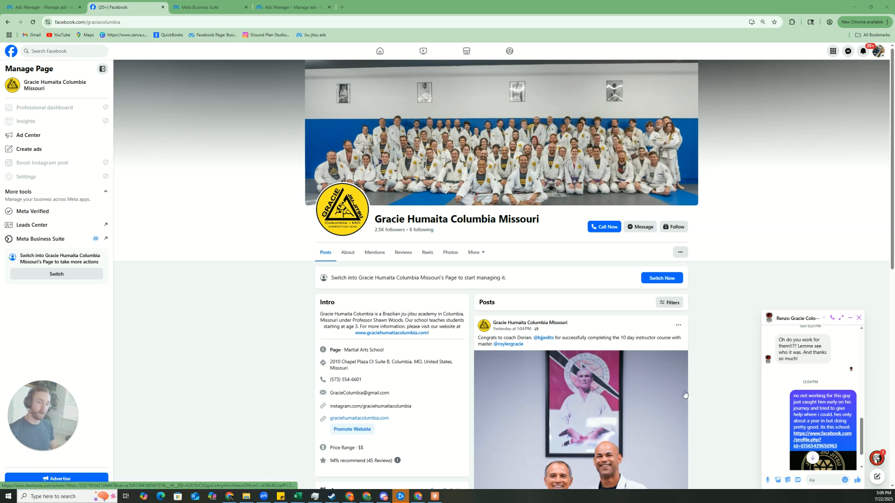
left_click(849, 322)
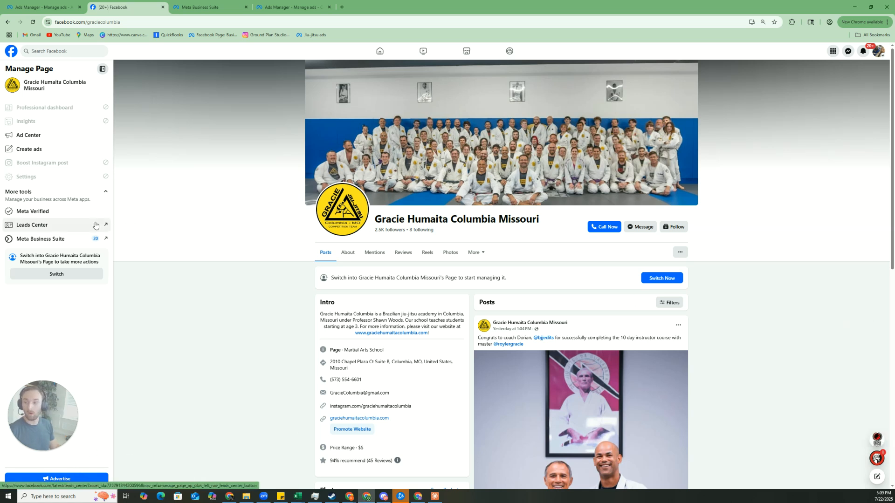
left_click(56, 239)
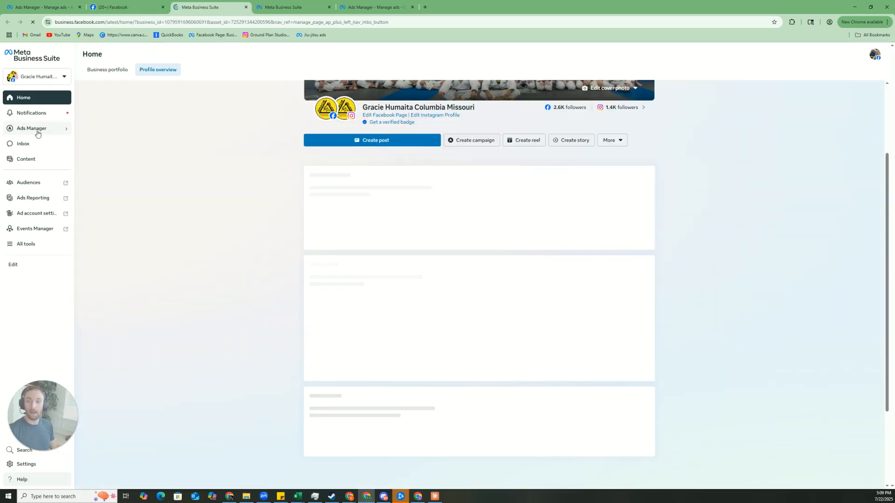
mouse_move(38, 134)
left_click(98, 145)
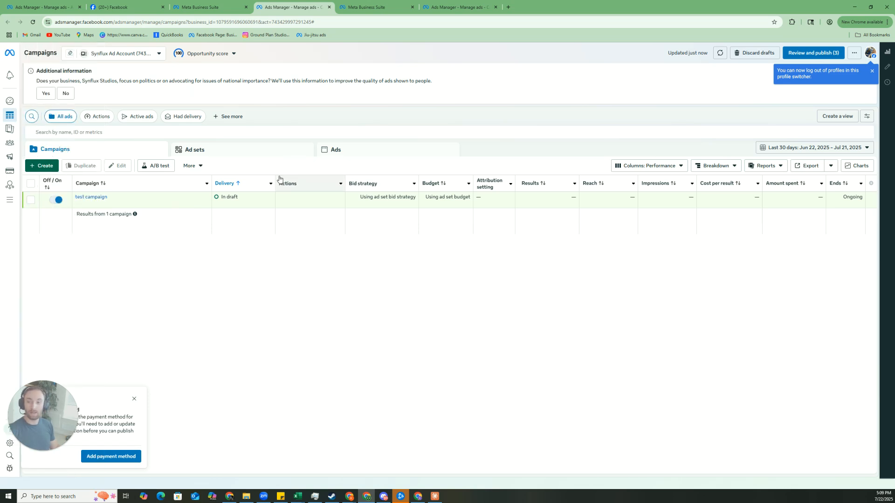
mouse_move(283, 195)
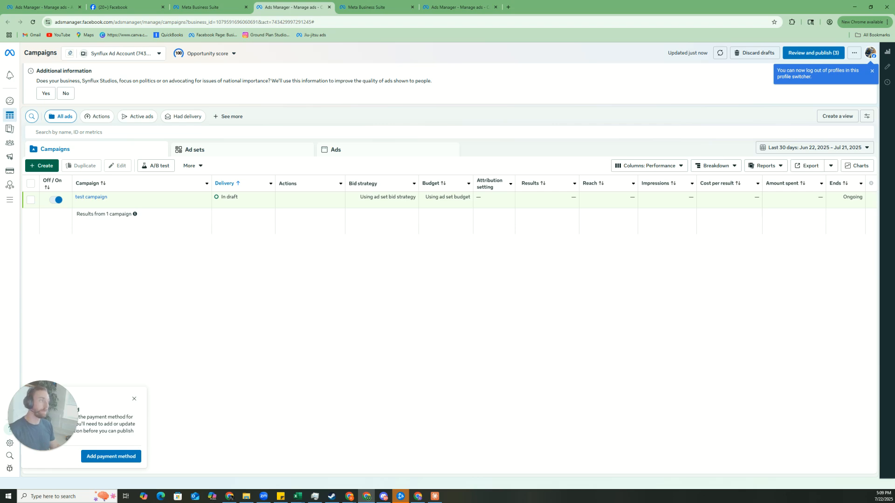
Open the ad accounts section in the Synflux Studios business portfolio settings, using the other browser window
left_click_drag(894, 93, 645, 1)
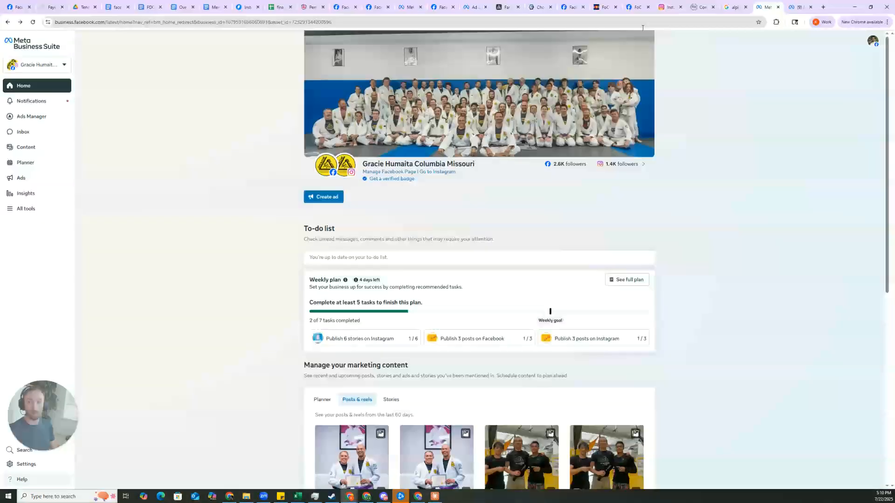
left_click(21, 466)
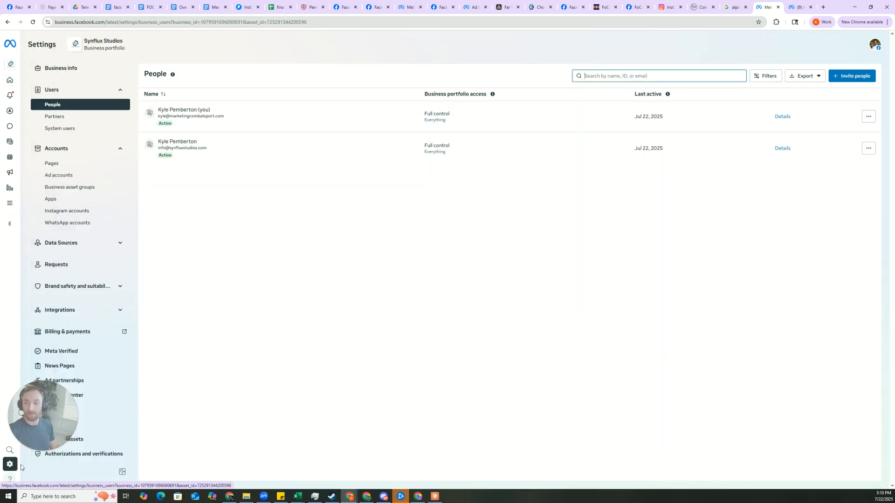
left_click(70, 176)
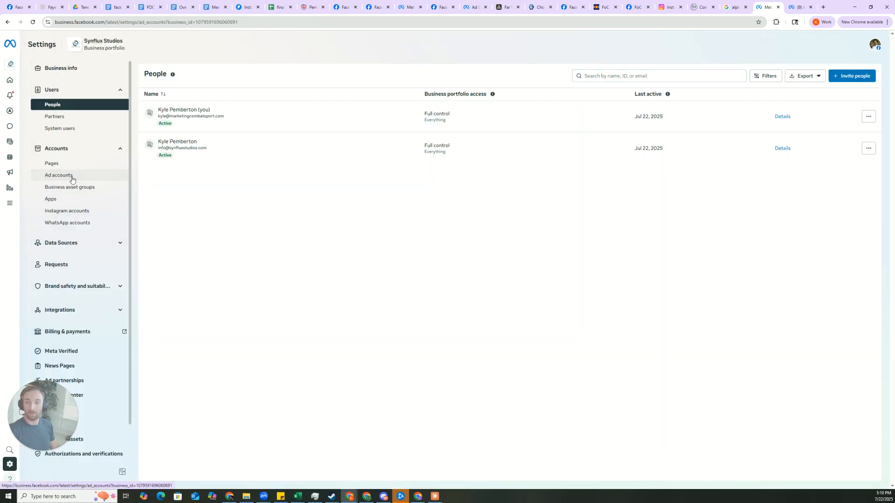
left_click(862, 70)
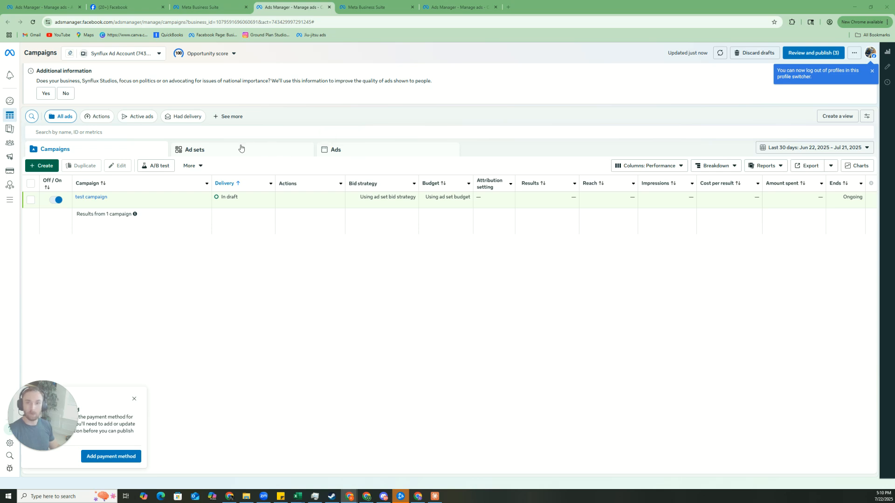
Create a new auction campaign with the Leads objective, using the recommended settings setup
left_click(51, 169)
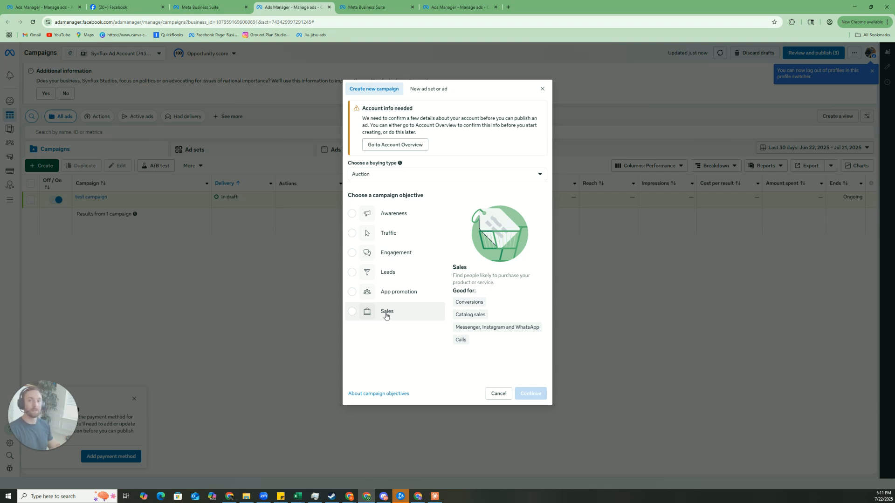
left_click(397, 274)
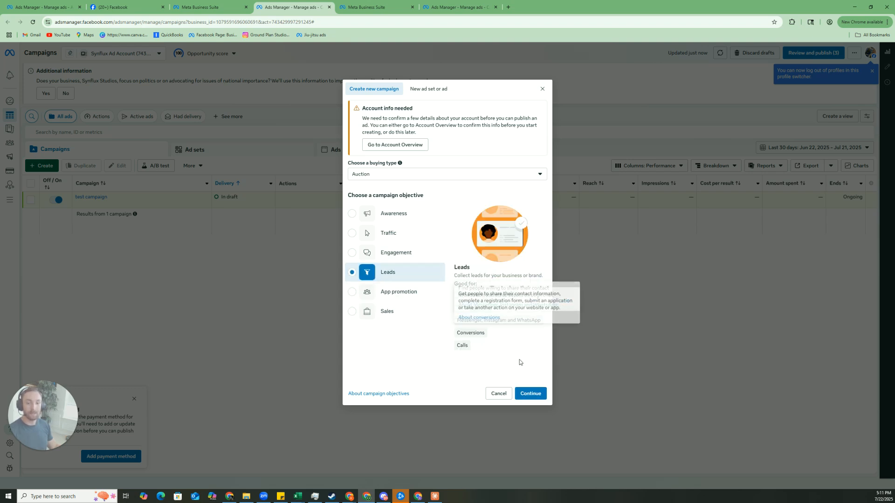
left_click(540, 393)
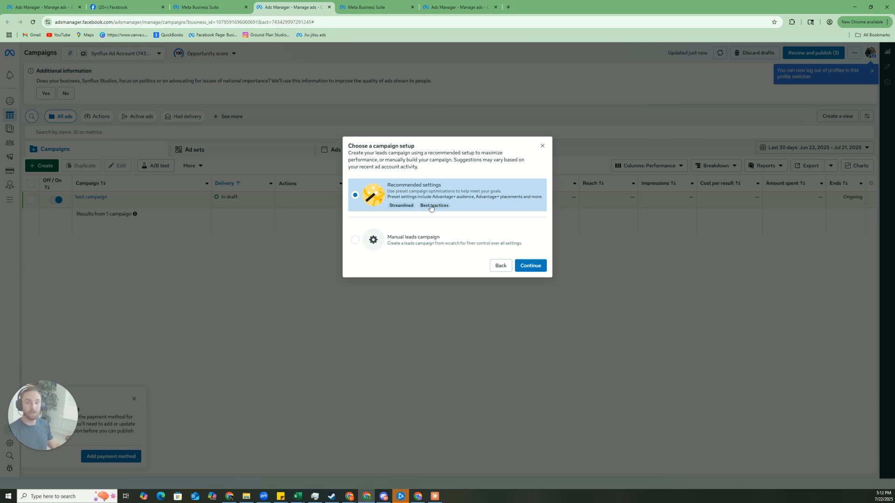
left_click(537, 268)
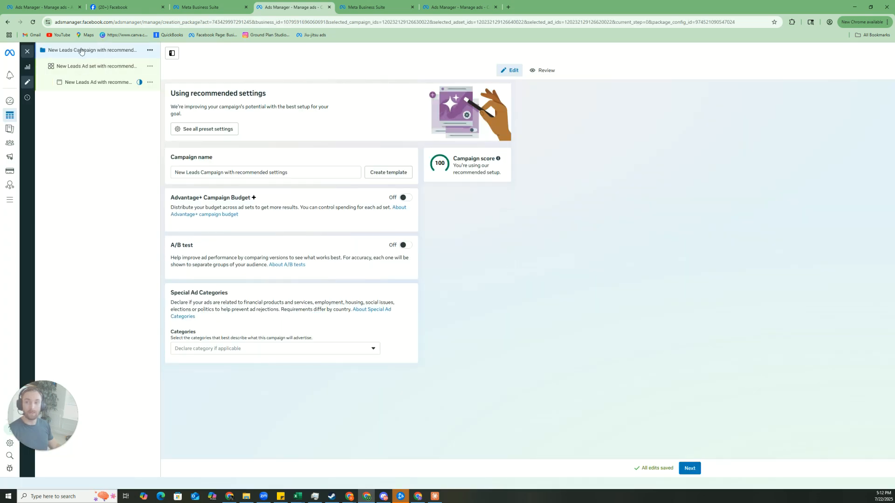
Look over the new campaign's ad set level and its ad level settings
left_click(93, 66)
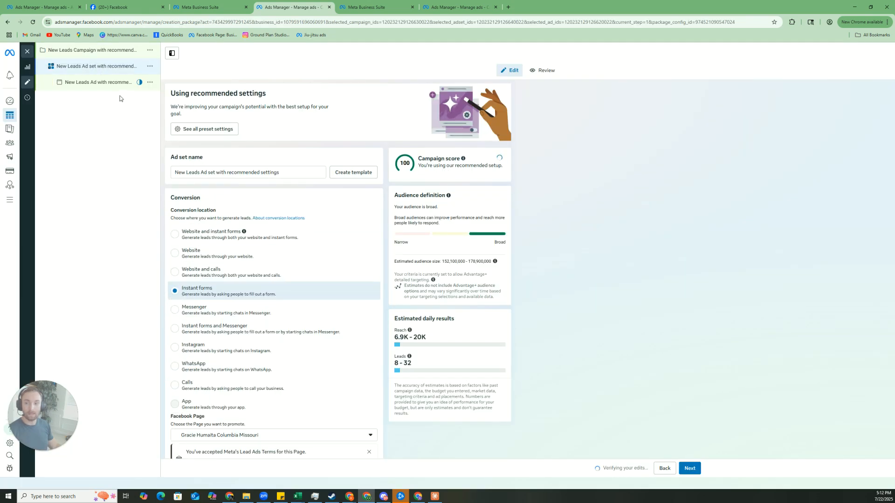
left_click(96, 83)
scroll(305, 254, "down", 2)
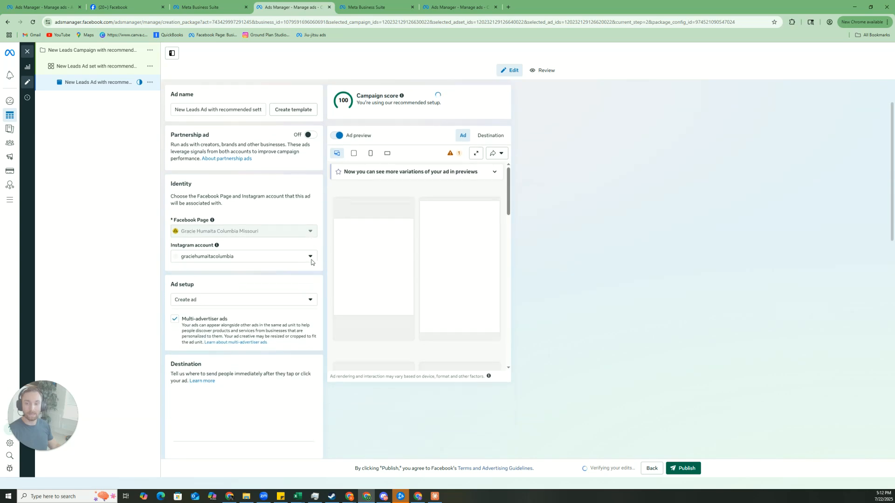
scroll(280, 233, "up", 2)
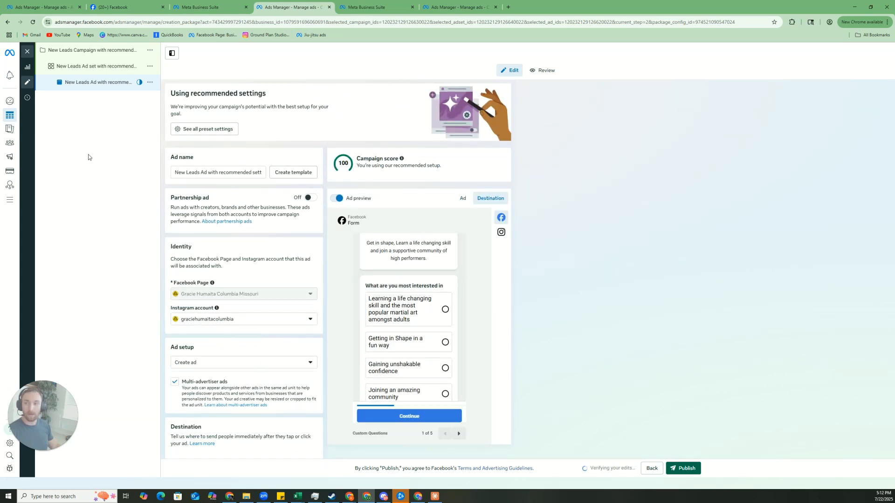
Rename the new leads campaign as "test campaign 2"
left_click(92, 52)
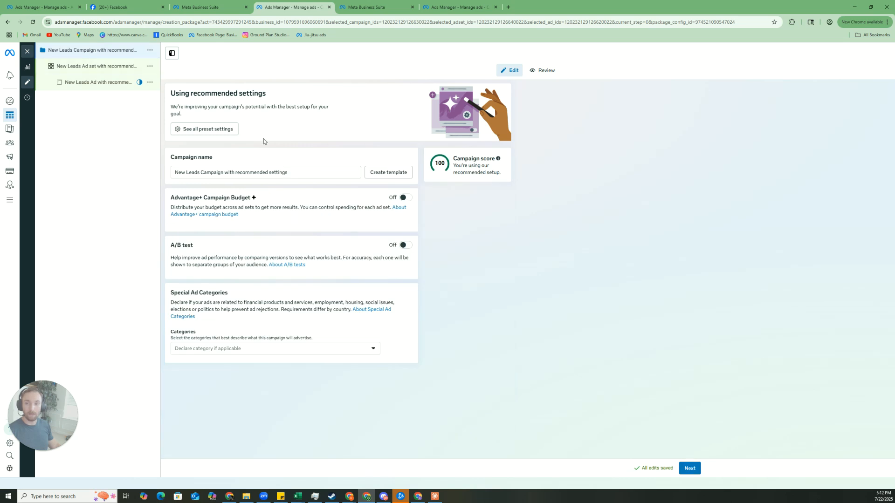
left_click_drag(310, 173, 135, 166)
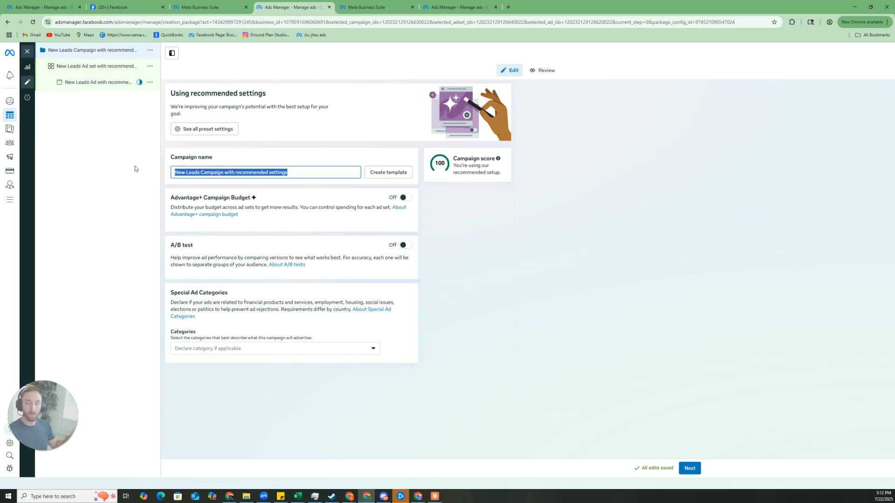
type("test ca")
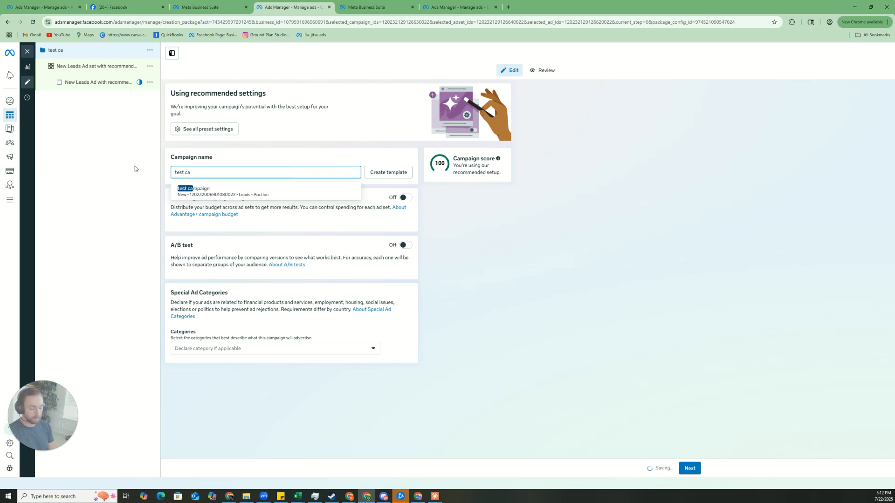
type("mpaign 2")
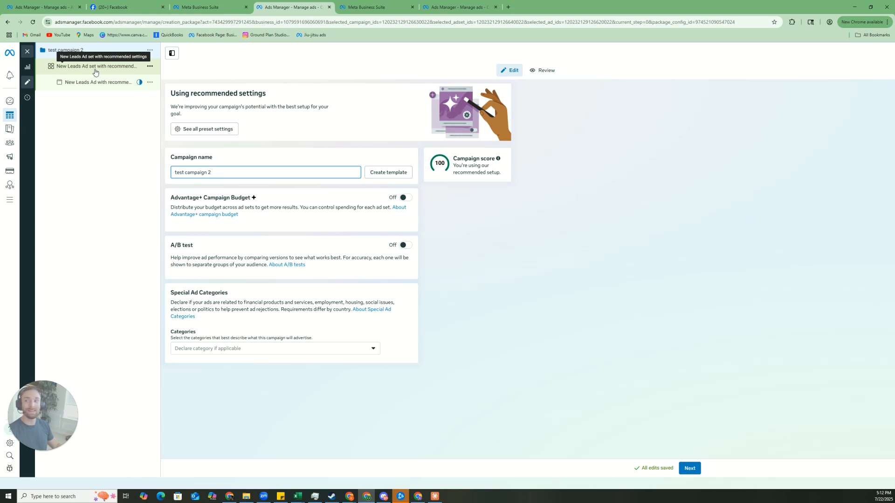
Examine the ad set's conversion location options, promoted Facebook Page and performance goal
left_click(95, 72)
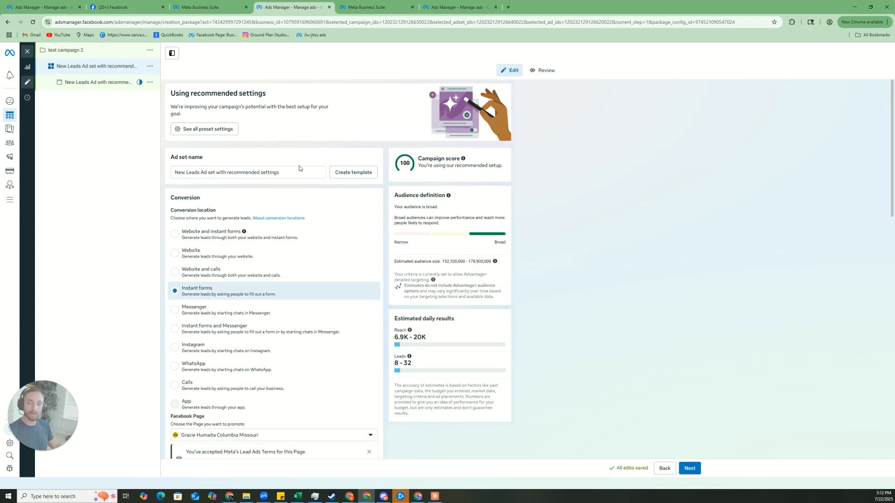
scroll(325, 210, "down", 1)
scroll(325, 210, "down", 10)
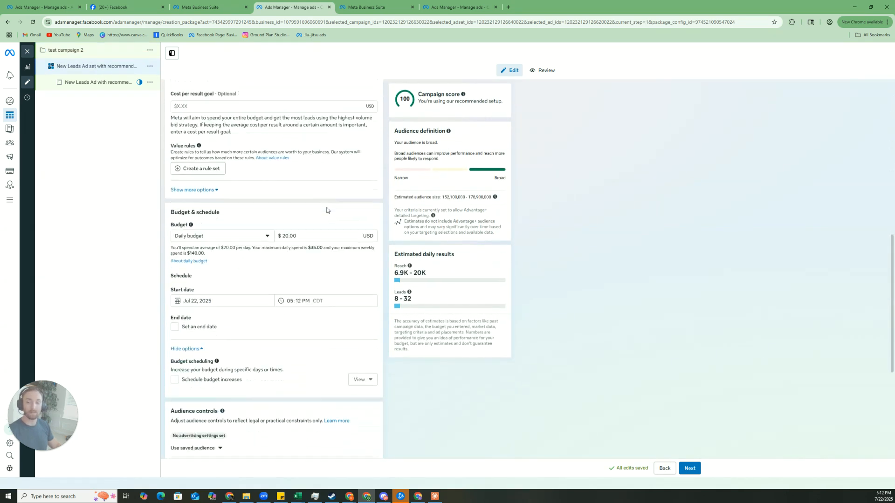
scroll(326, 210, "up", 1)
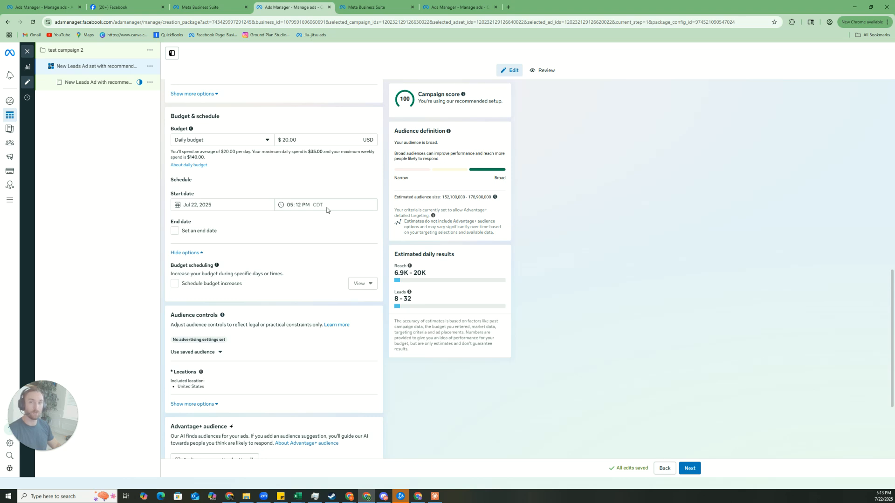
scroll(326, 210, "up", 9)
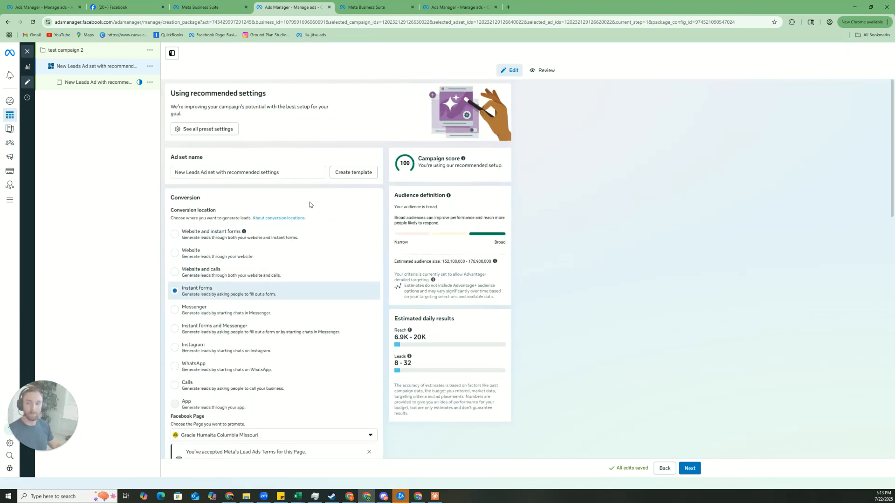
scroll(310, 202, "down", 1)
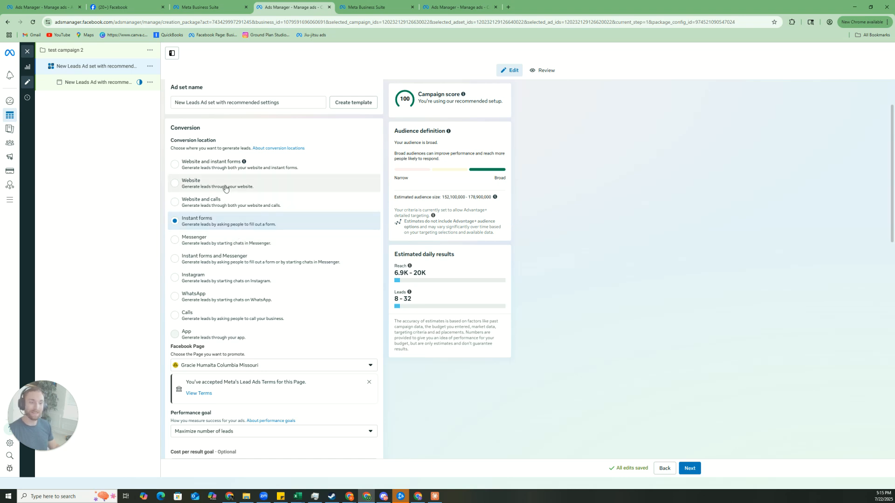
scroll(225, 188, "down", 3)
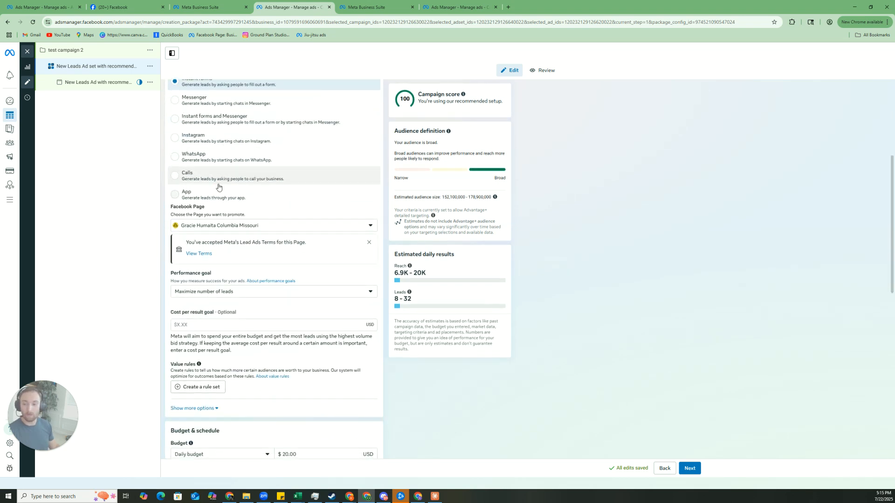
scroll(219, 187, "down", 3)
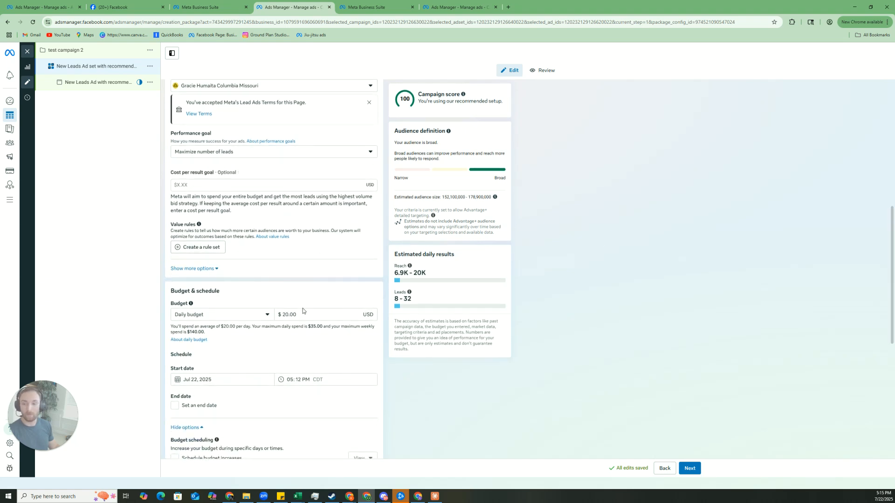
Examine the ad set's daily budget amount, schedule and audience controls
left_click_drag(303, 313, 278, 316)
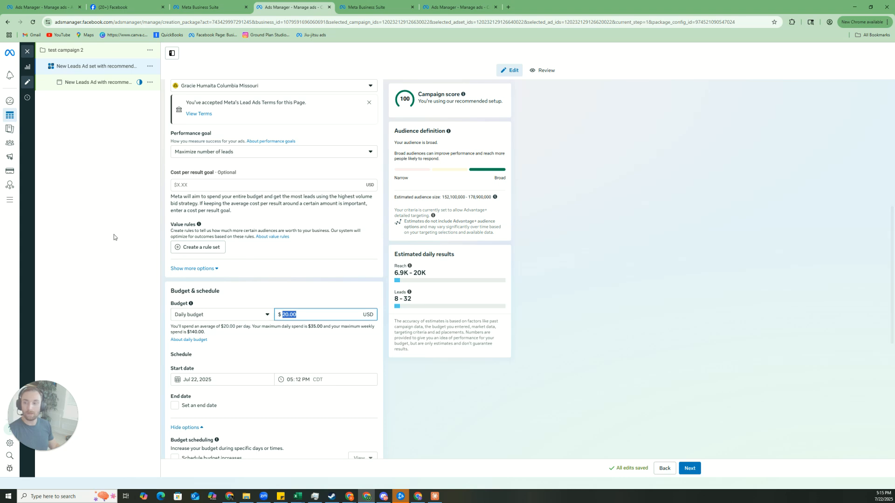
left_click(871, 278)
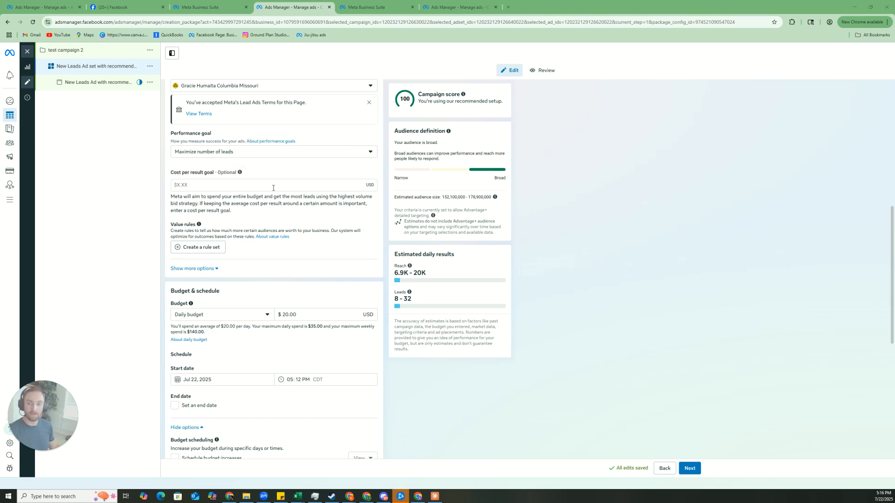
scroll(275, 189, "down", 2)
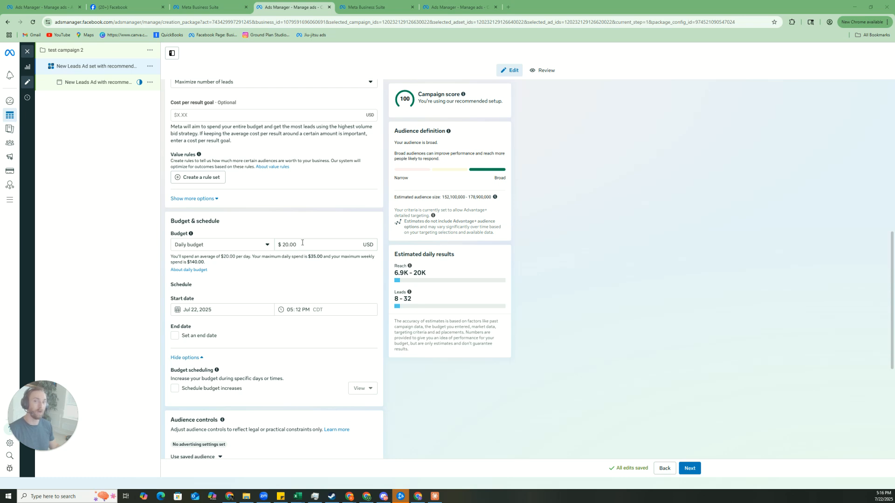
scroll(302, 242, "down", 1)
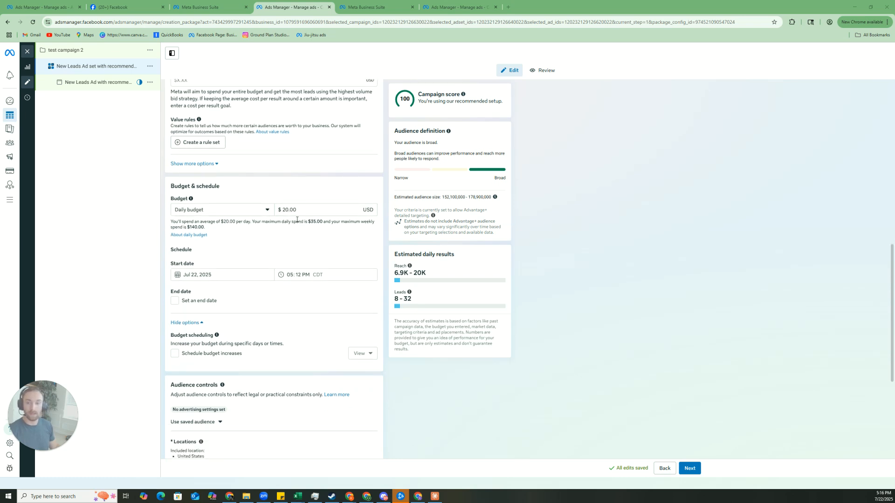
scroll(304, 218, "down", 3)
scroll(303, 206, "up", 1)
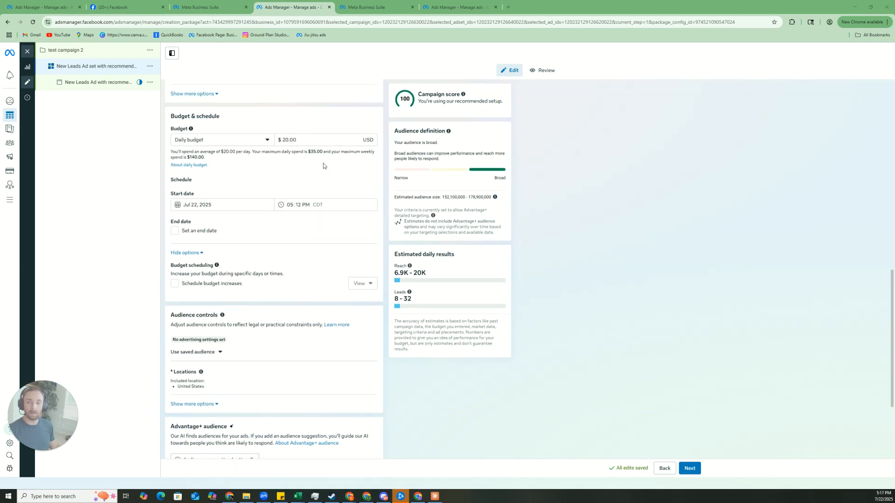
left_click(307, 139)
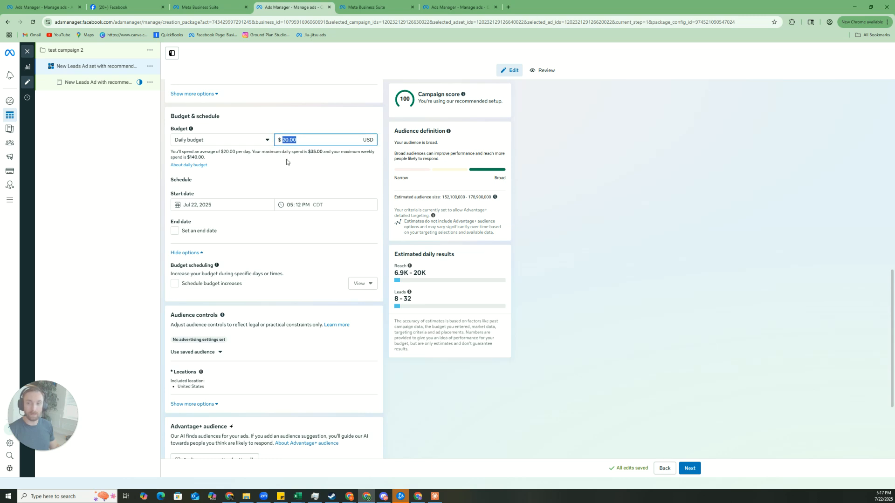
scroll(286, 162, "down", 1)
scroll(286, 163, "up", 2)
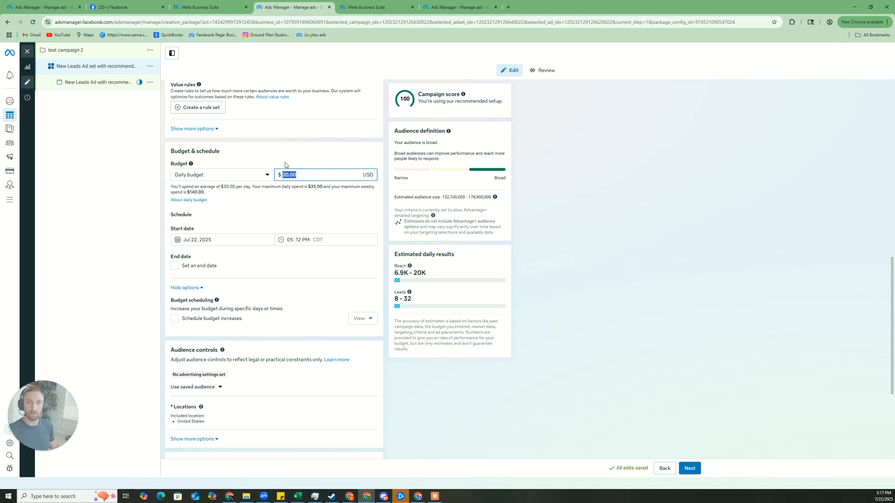
Set the ad set's audience location to the academy's street address in place of the whole United States
scroll(285, 165, "down", 2)
scroll(259, 170, "up", 2)
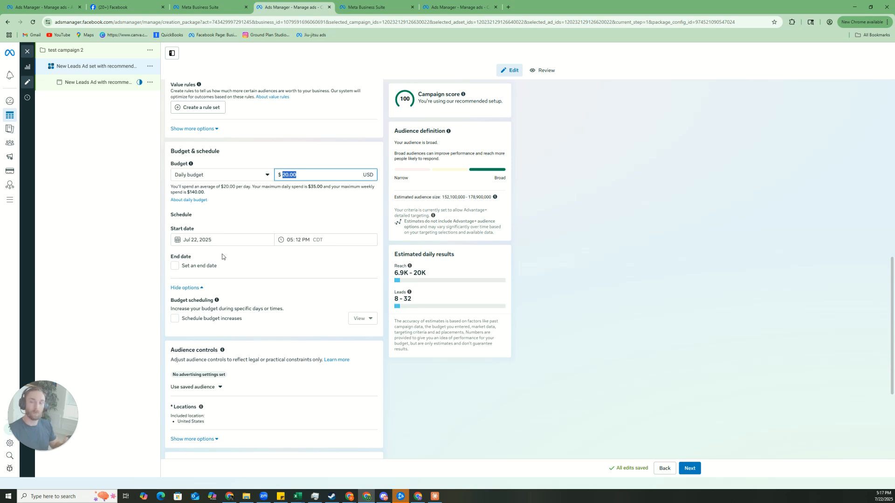
scroll(229, 257, "down", 2)
scroll(230, 257, "down", 2)
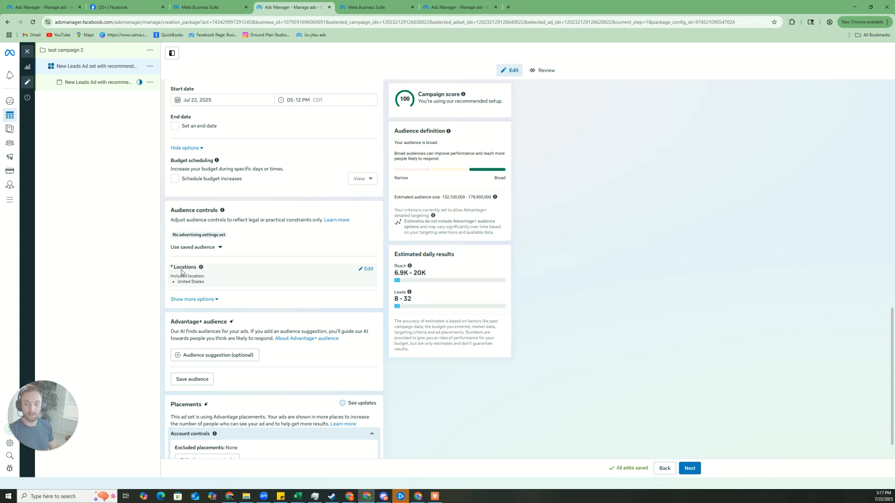
left_click(367, 269)
scroll(273, 284, "down", 1)
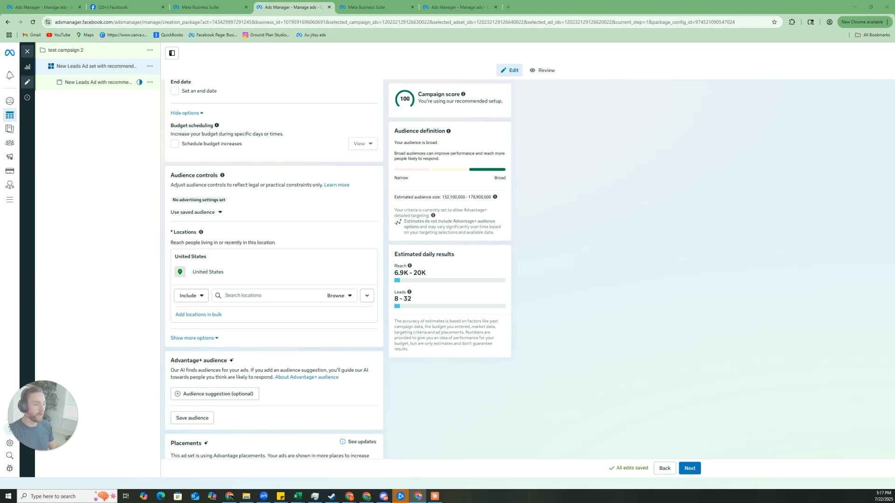
left_click(247, 297)
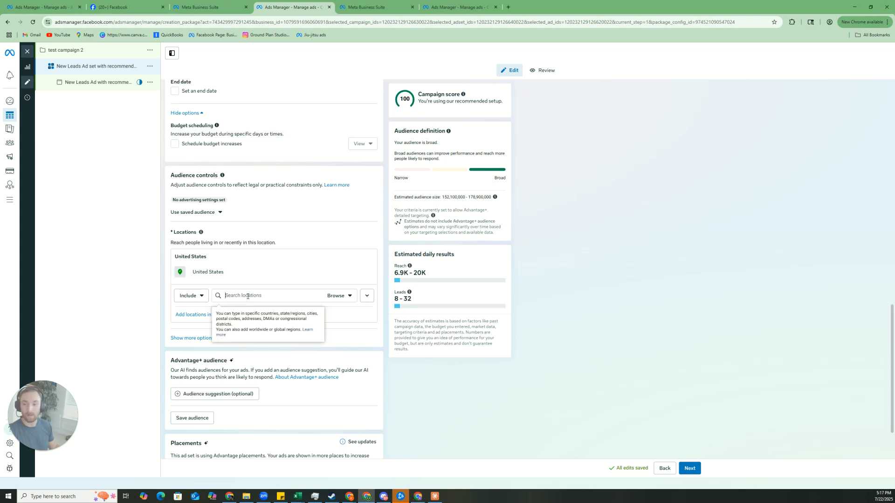
key("ctrl+v")
left_click(259, 314)
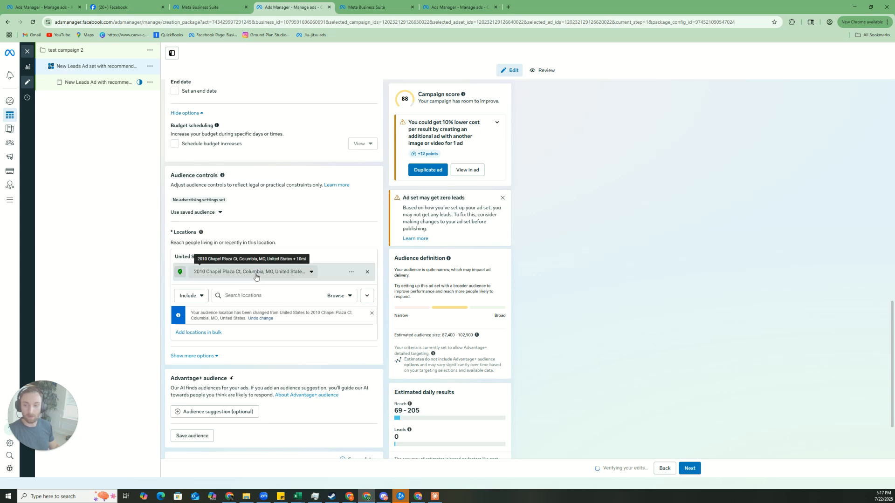
Set the radius around the academy's address to 20 miles
left_click(256, 274)
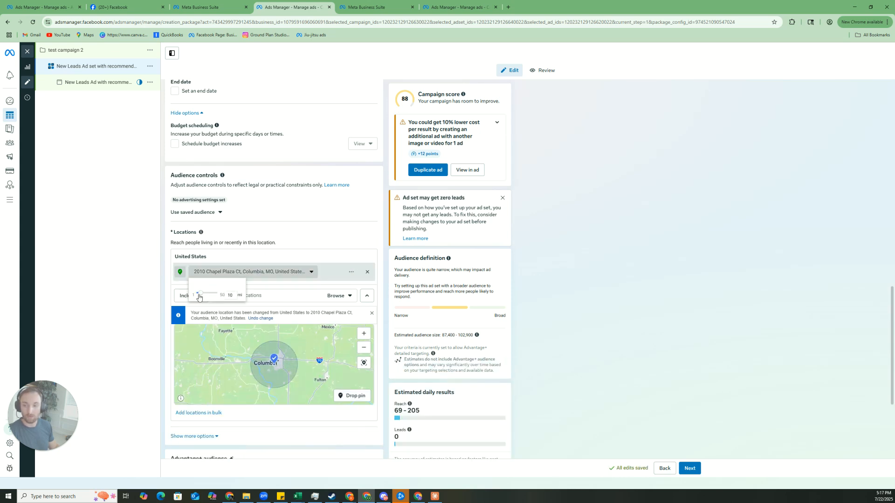
double_click(231, 295)
type("20")
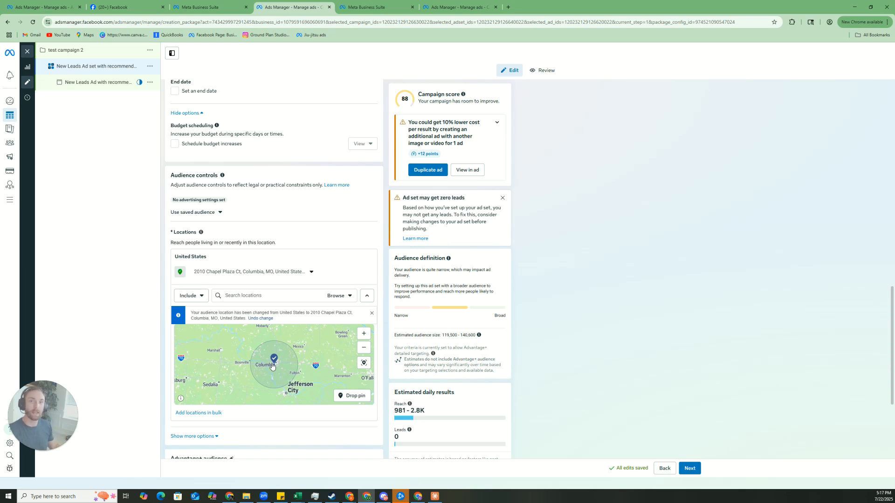
Examine the targeted area on the location map and the estimated audience size
scroll(305, 256, "down", 3)
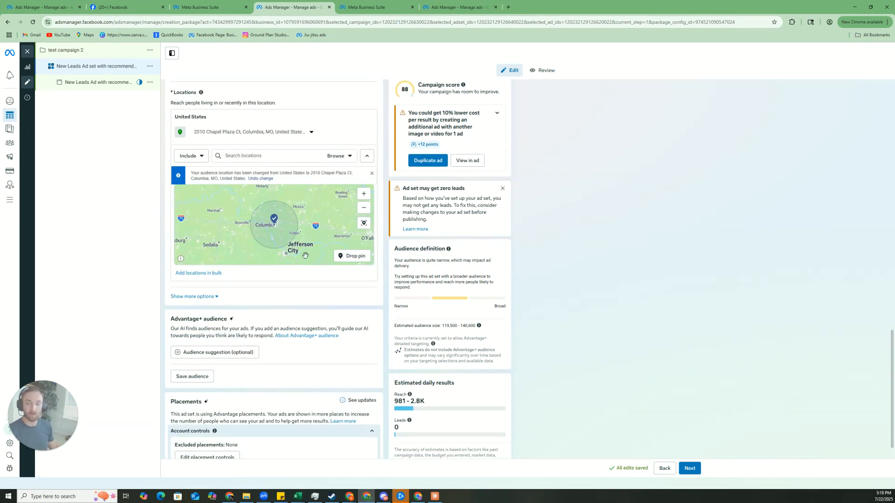
scroll(306, 256, "up", 3)
scroll(288, 248, "down", 3)
scroll(275, 243, "up", 3)
scroll(265, 238, "down", 3)
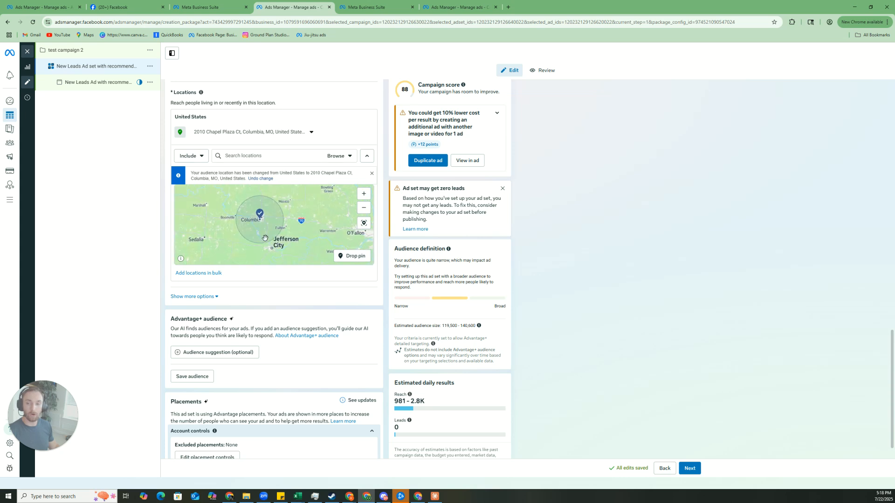
scroll(266, 238, "up", 3)
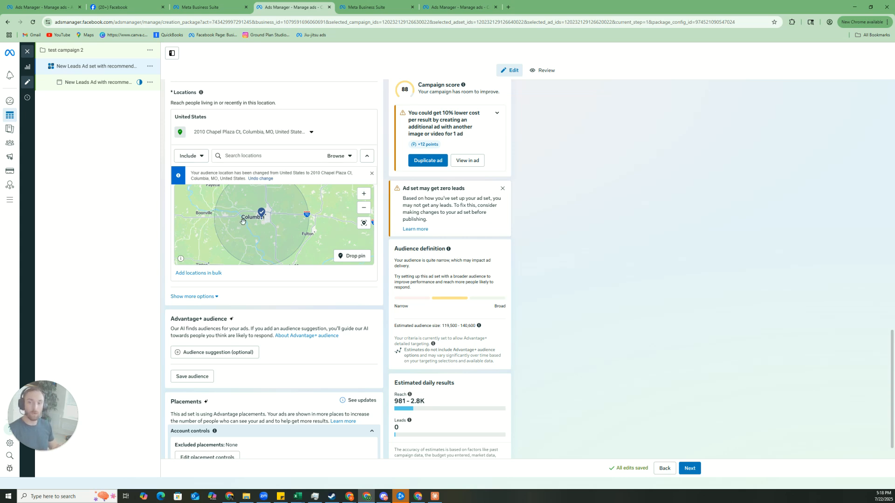
scroll(262, 220, "down", 1)
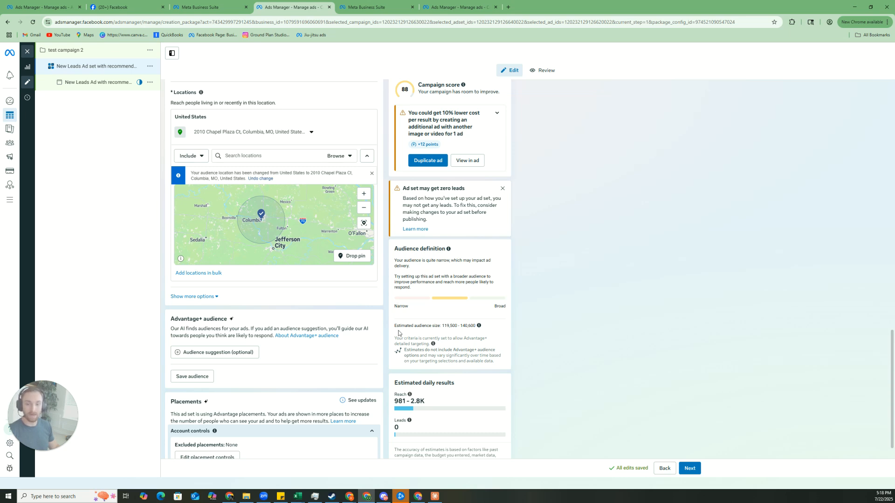
left_click_drag(401, 326, 475, 325)
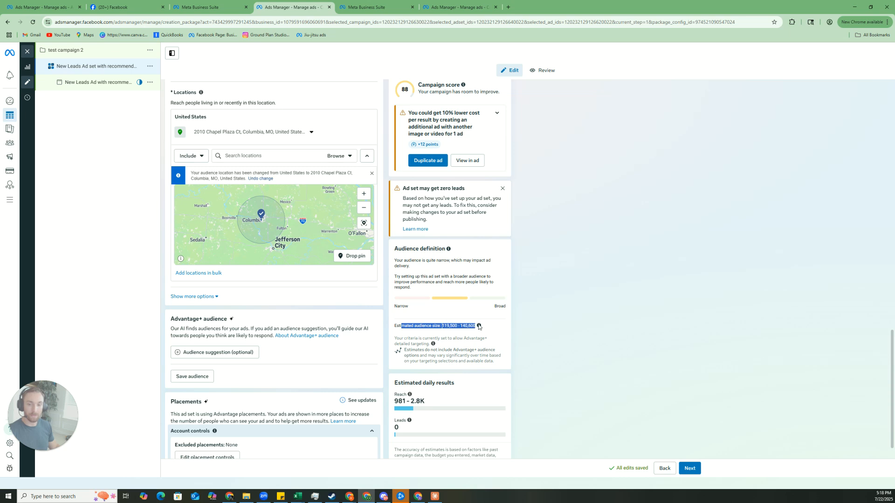
left_click(452, 325)
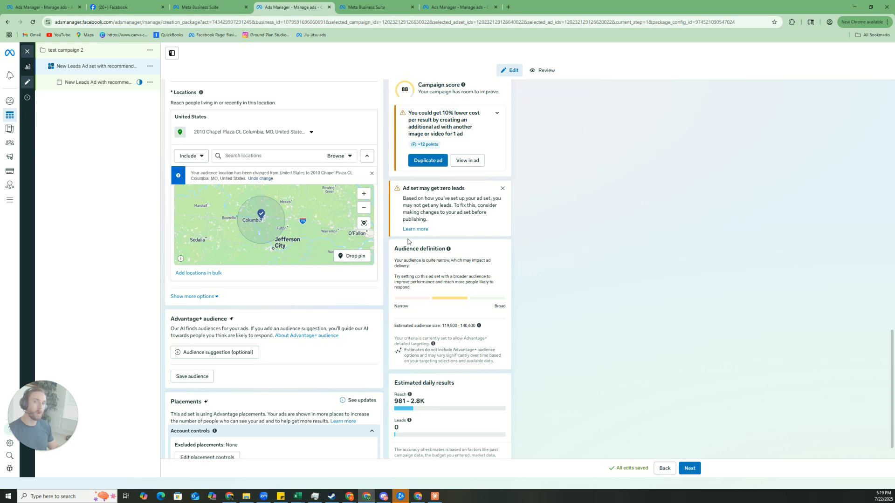
scroll(335, 223, "down", 2)
scroll(336, 223, "up", 2)
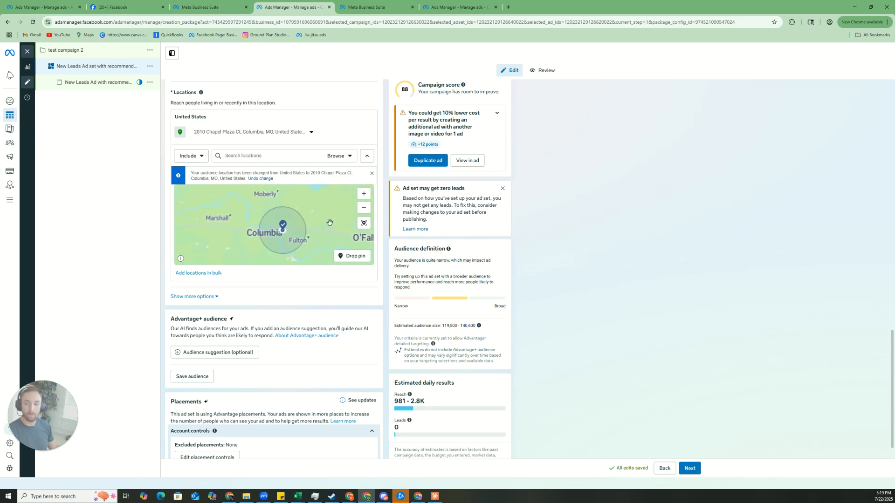
scroll(301, 304, "down", 1)
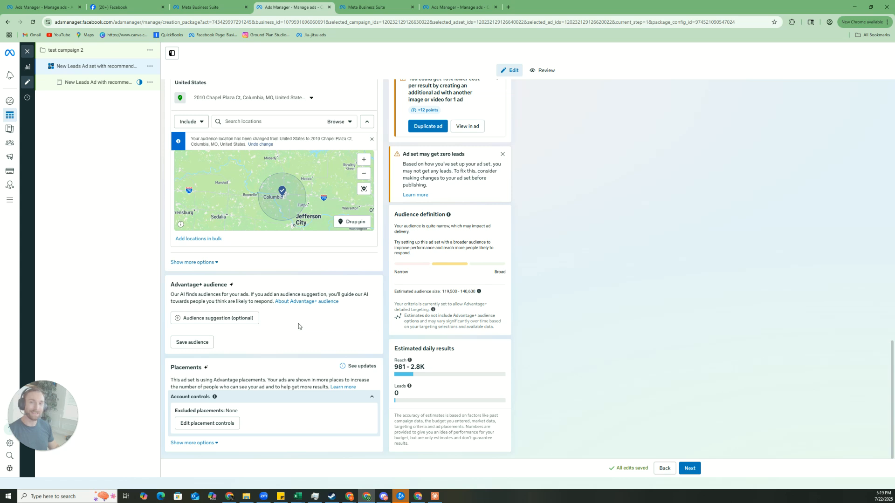
Open the ad level and examine its Facebook Page and Instagram identity, ad setup and instant form destination
left_click(87, 83)
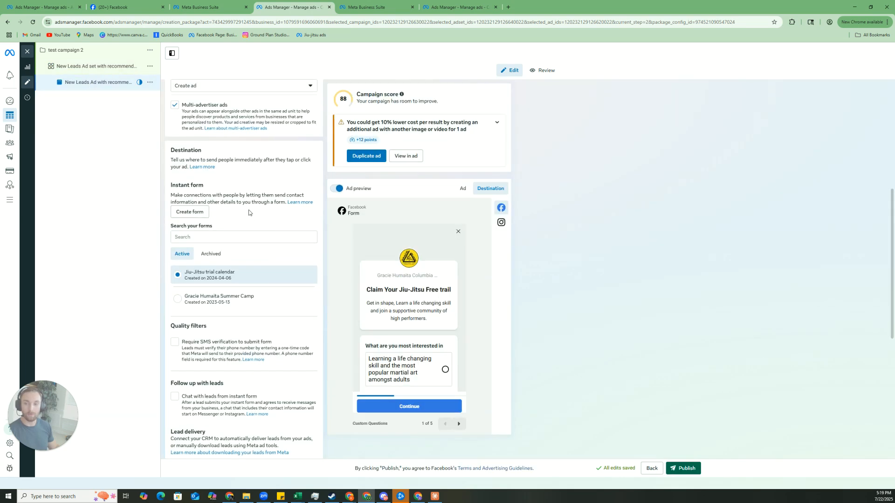
scroll(249, 213, "up", 6)
scroll(243, 209, "down", 2)
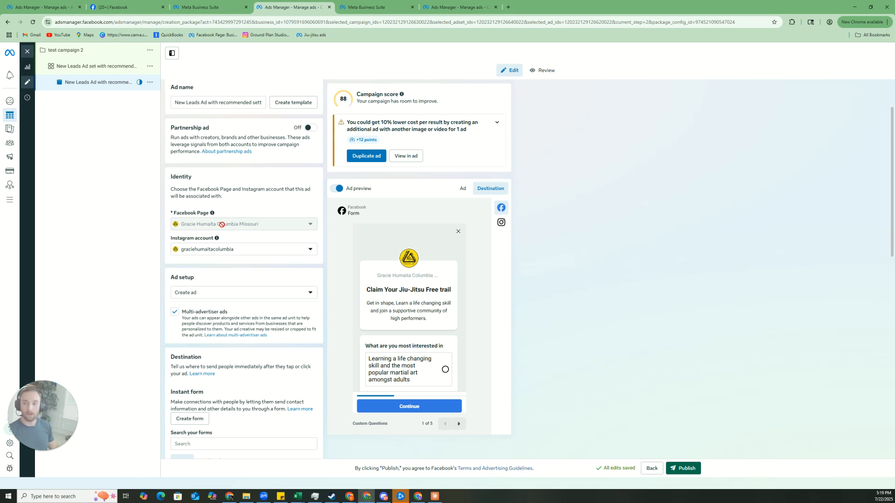
mouse_move(220, 222)
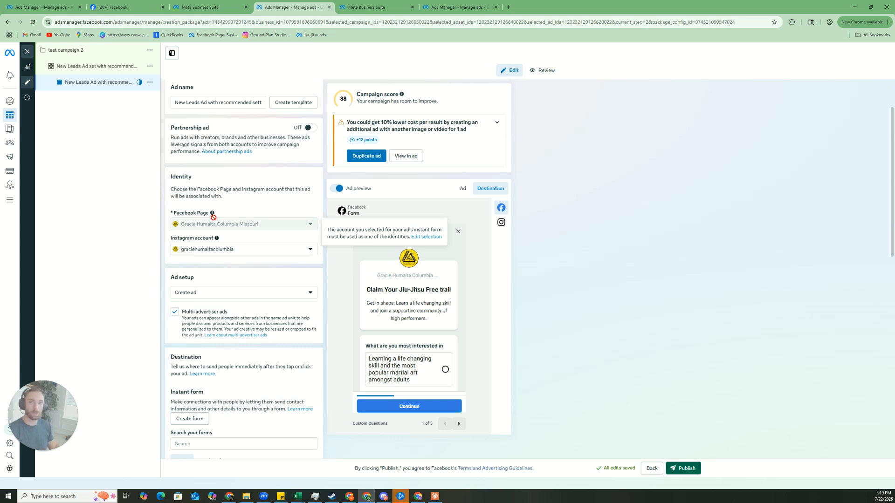
scroll(233, 212, "down", 2)
scroll(232, 201, "up", 2)
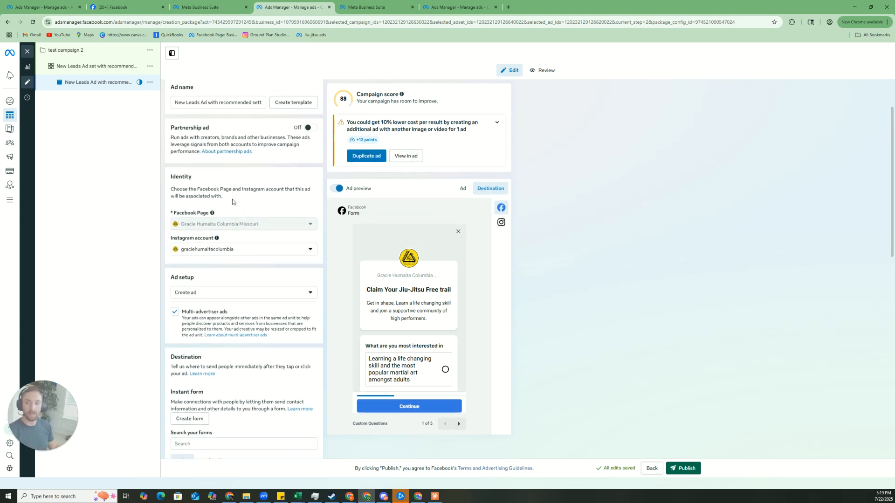
scroll(239, 218, "down", 2)
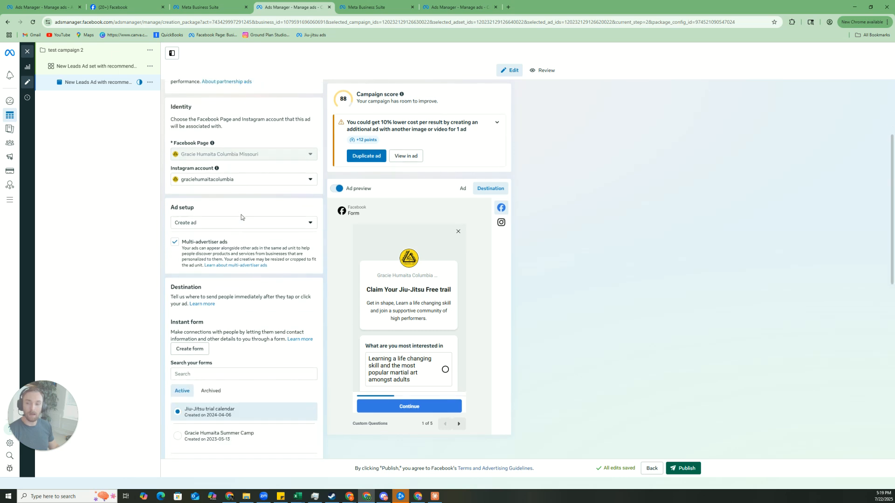
scroll(242, 227, "down", 1)
scroll(214, 250, "down", 1)
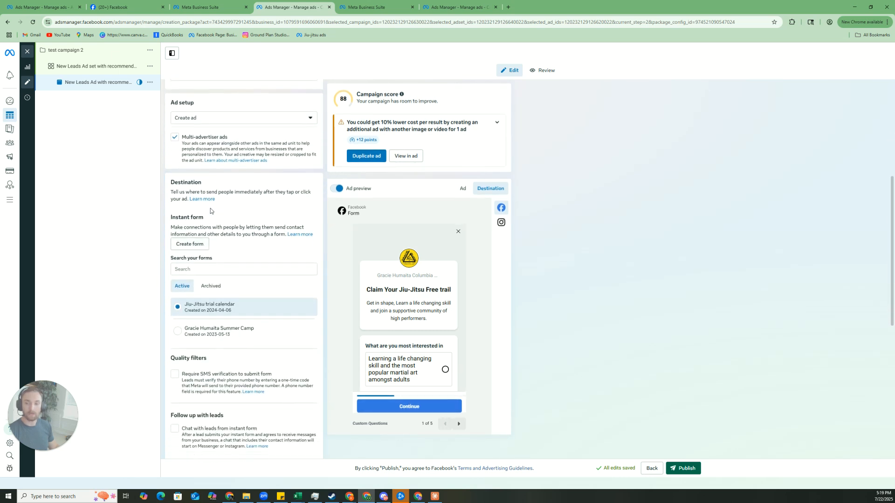
Start a new instant form and look over its intro, suggested questions and contact information settings
left_click(200, 244)
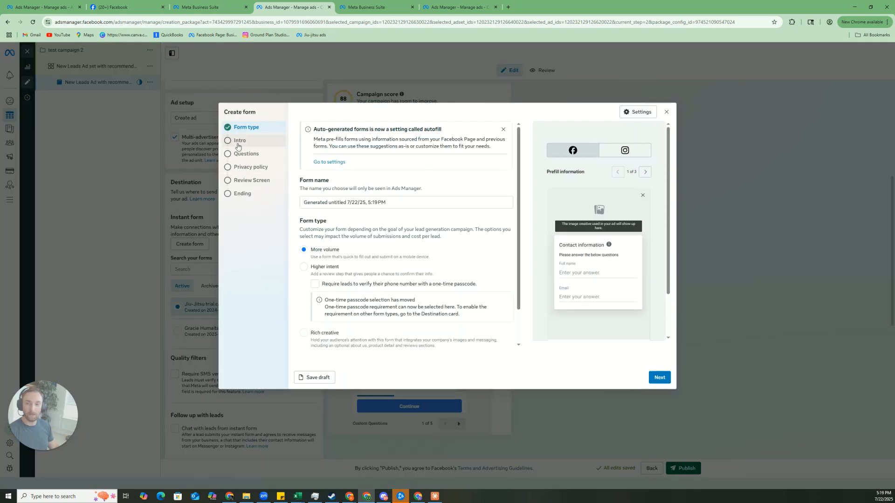
left_click(244, 142)
left_click(254, 154)
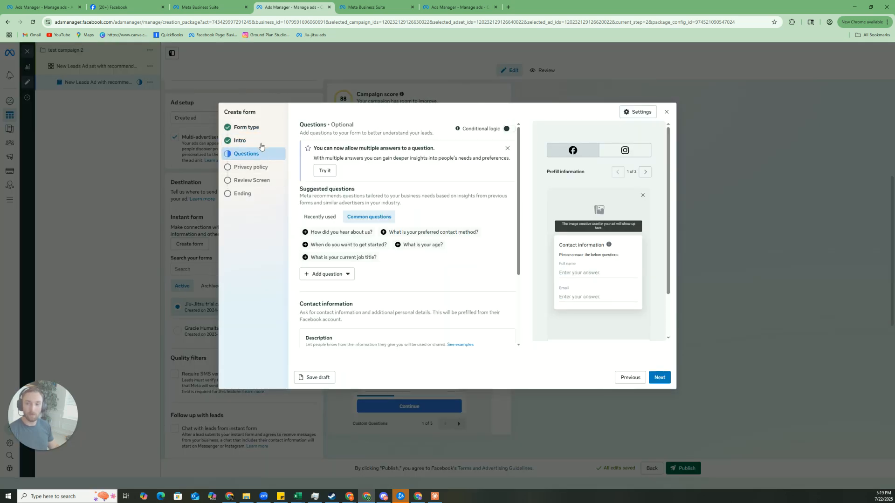
left_click(264, 145)
left_click(266, 154)
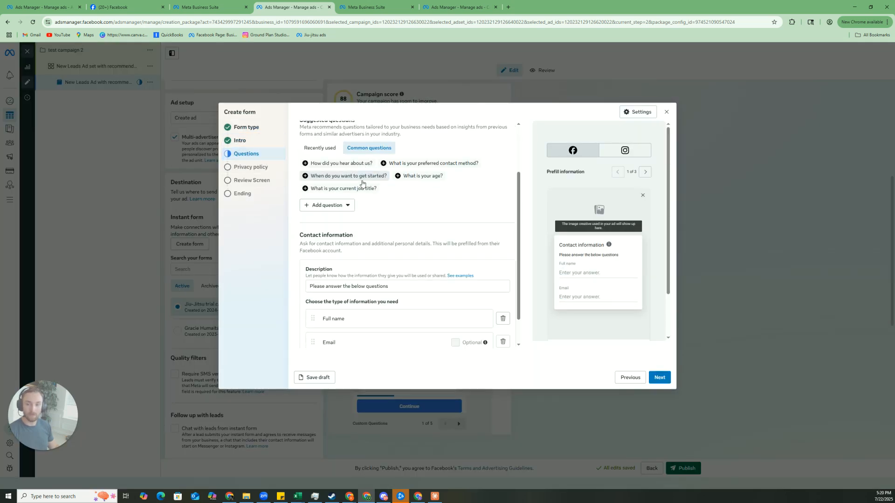
scroll(331, 242, "down", 1)
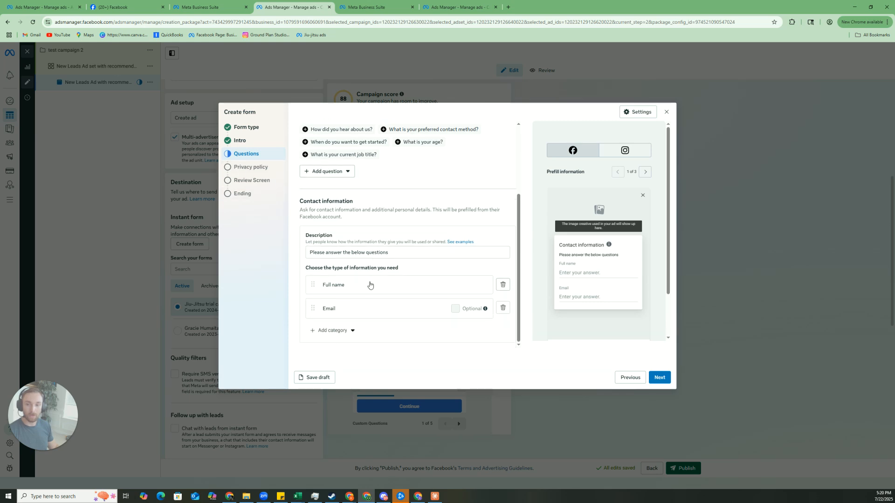
Add Phone number to the contact information requested by the new form
left_click(338, 331)
mouse_move(368, 271)
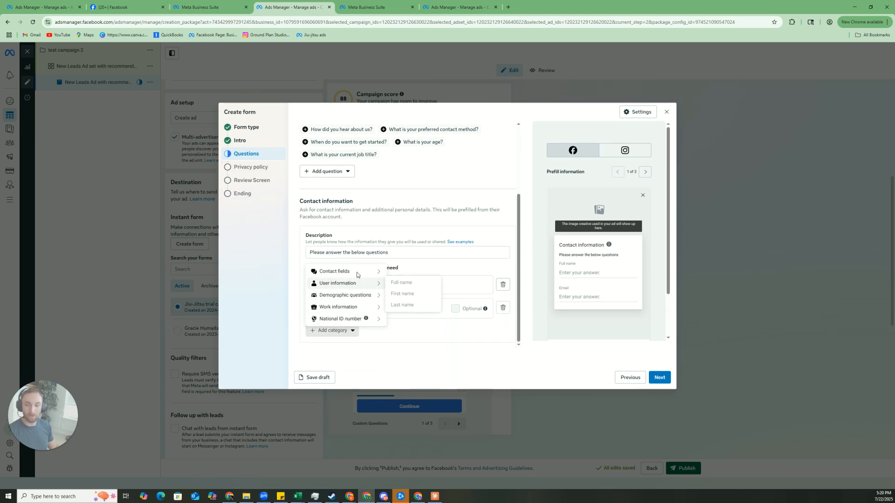
left_click(410, 282)
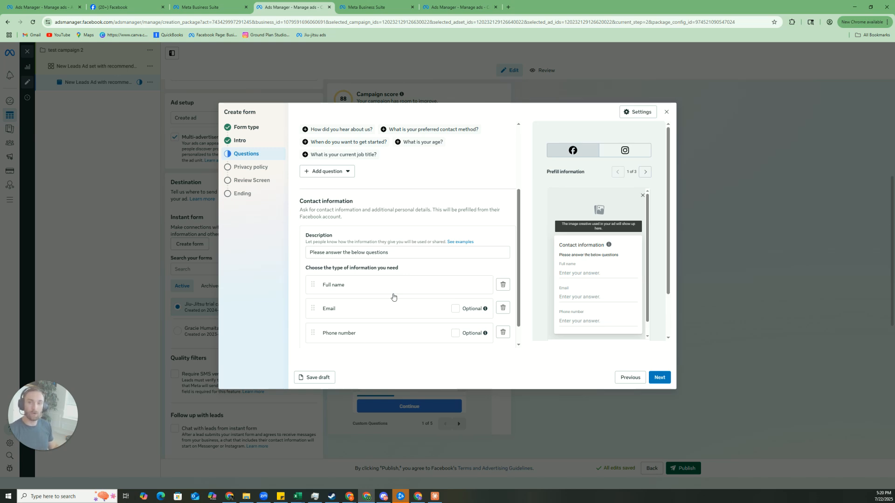
scroll(394, 267, "down", 1)
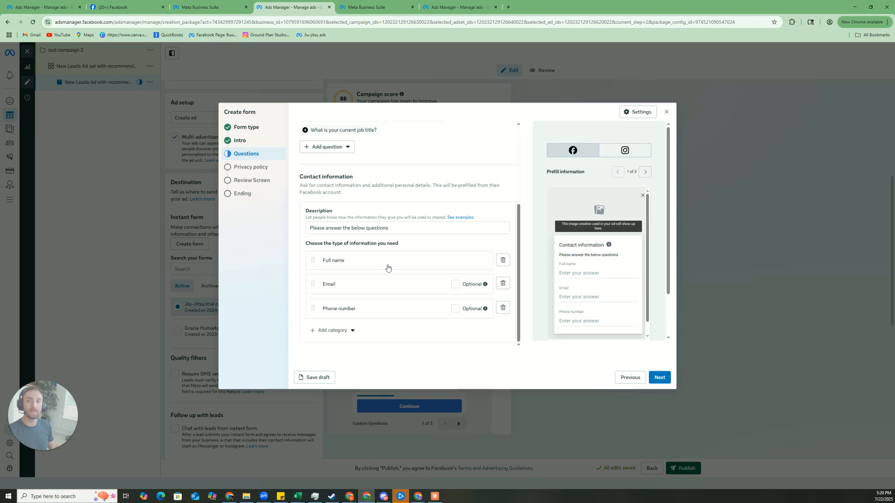
Review the new form's form type and privacy policy settings, and close the form without completing it
left_click(242, 127)
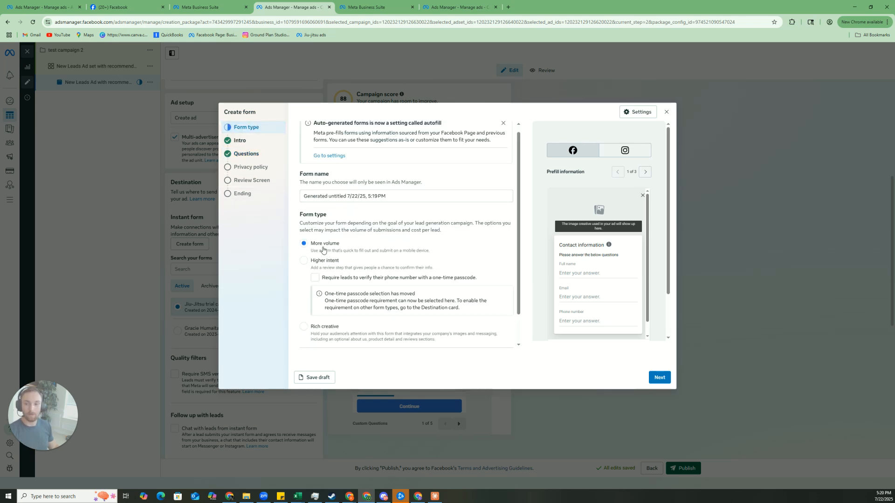
left_click(237, 167)
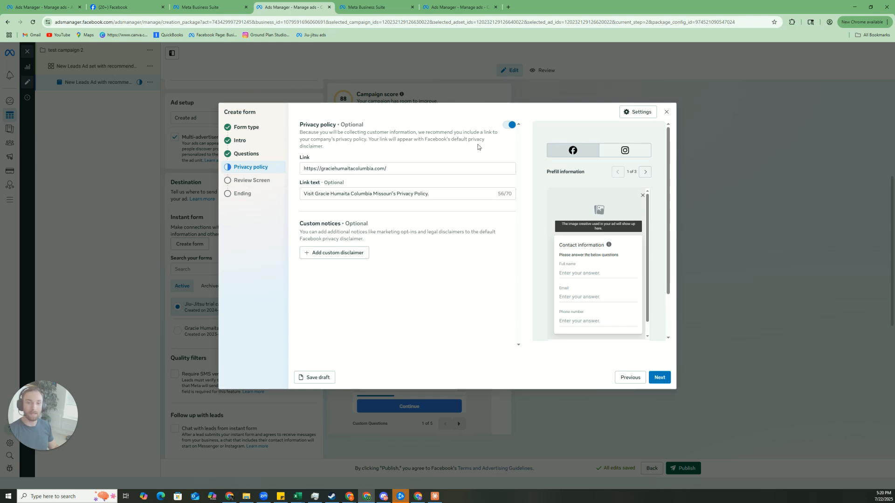
left_click(666, 112)
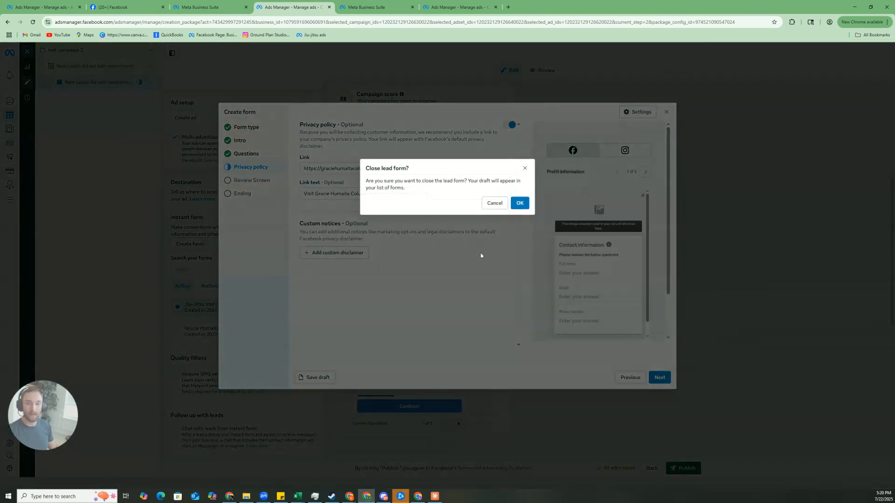
left_click(518, 203)
Look over the ad's quality filters, lead follow-up, lead delivery, ad creative and tracking settings
scroll(280, 219, "down", 3)
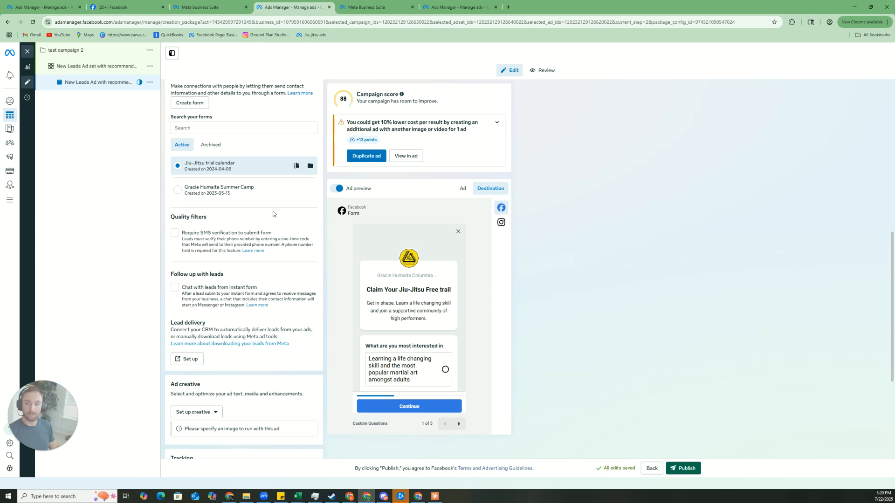
scroll(271, 212, "down", 3)
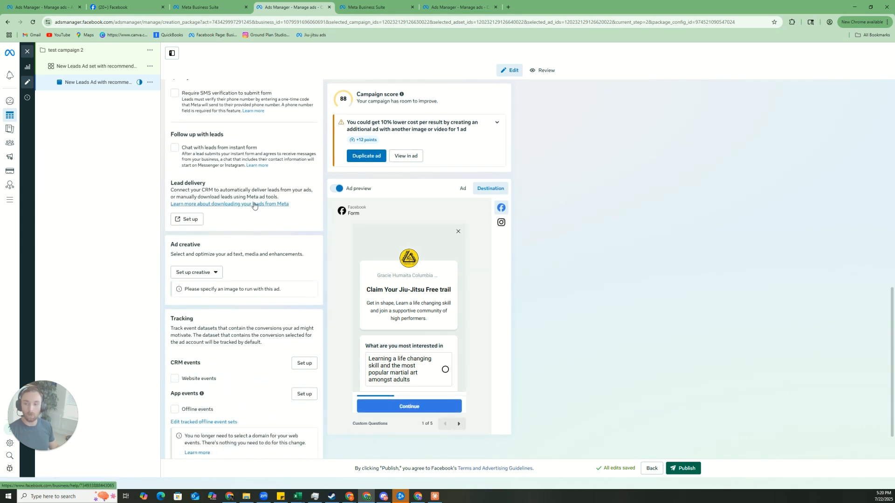
scroll(254, 205, "up", 2)
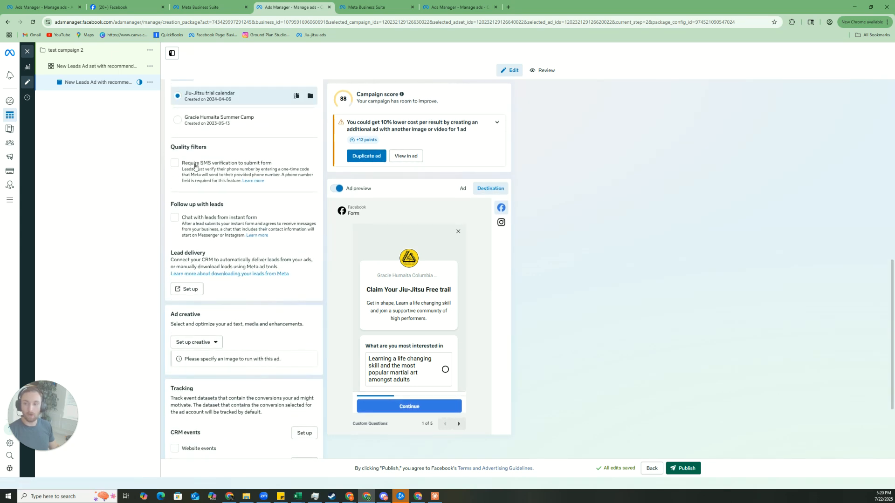
scroll(205, 177, "down", 2)
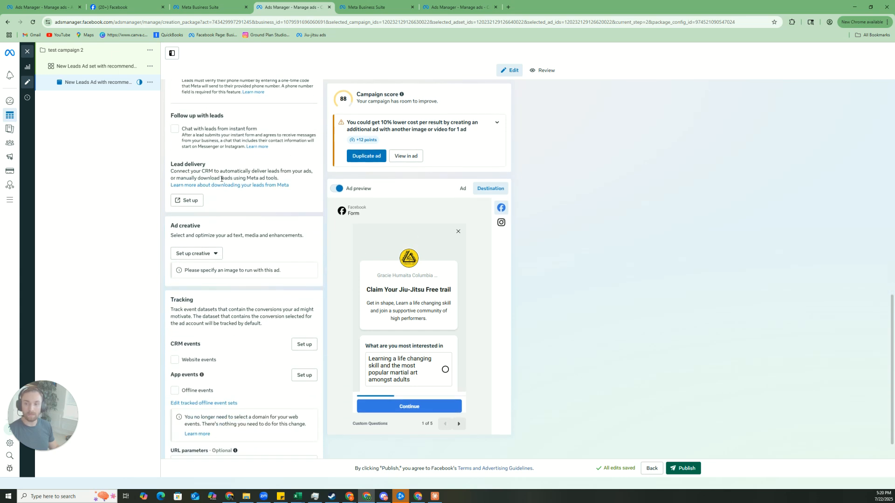
Start an image ad creative and choose the untitled 1440 × 1920 account image as its media
scroll(221, 178, "down", 1)
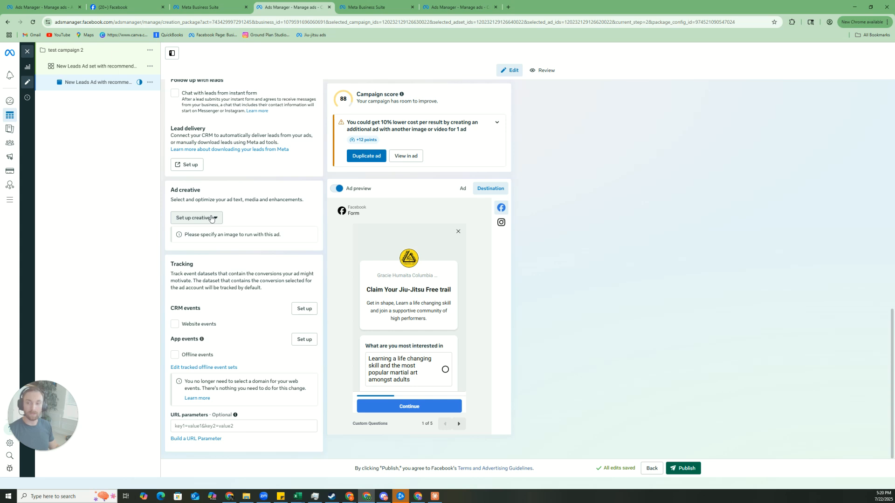
left_click(212, 219)
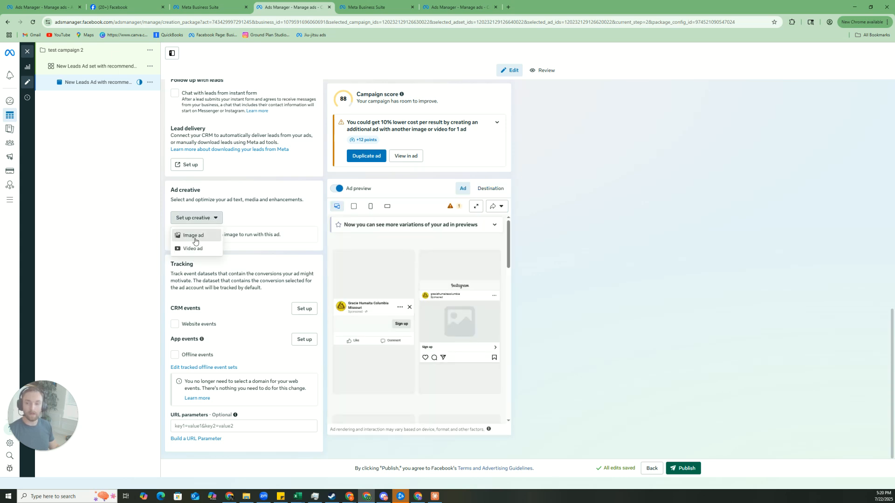
left_click(195, 241)
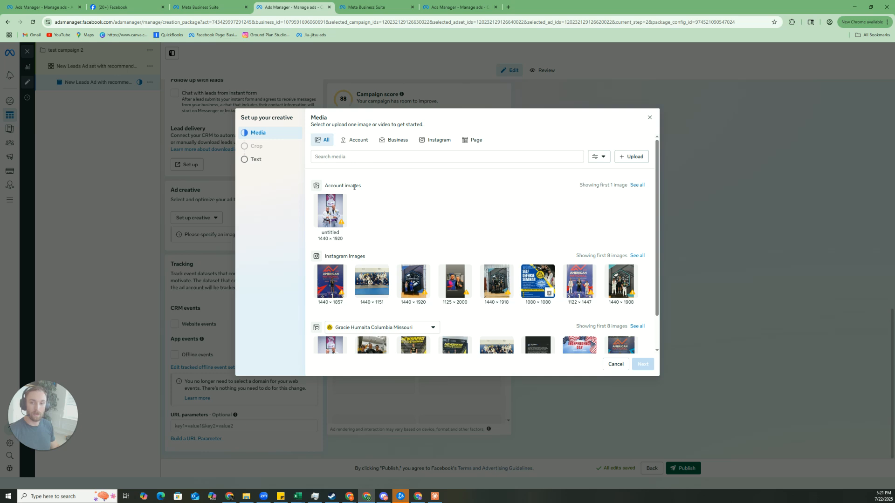
scroll(364, 192, "down", 1)
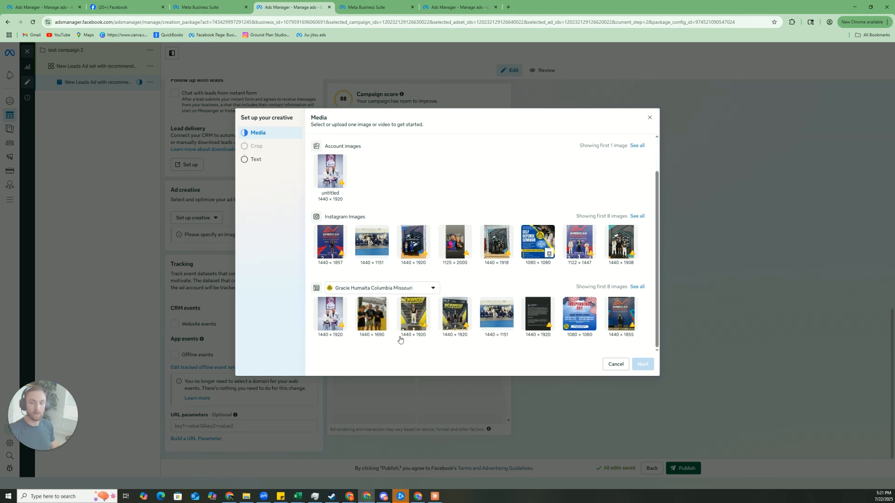
scroll(572, 197, "up", 1)
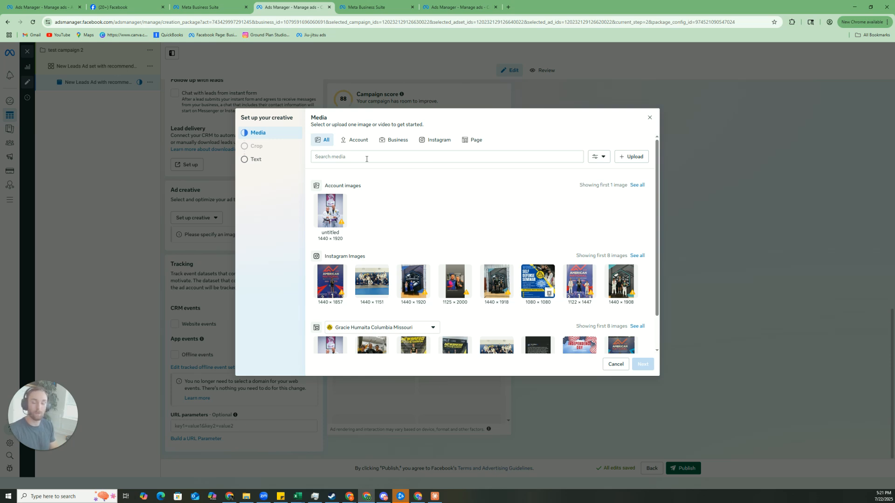
left_click(332, 207)
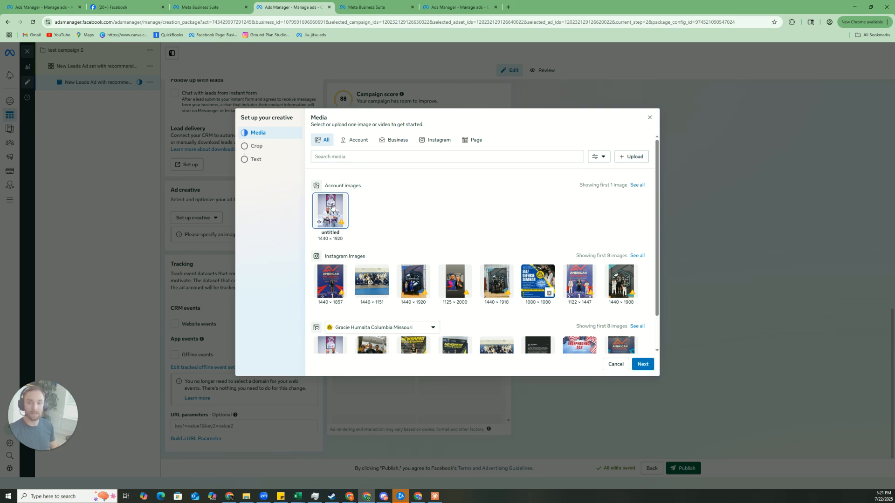
left_click(646, 367)
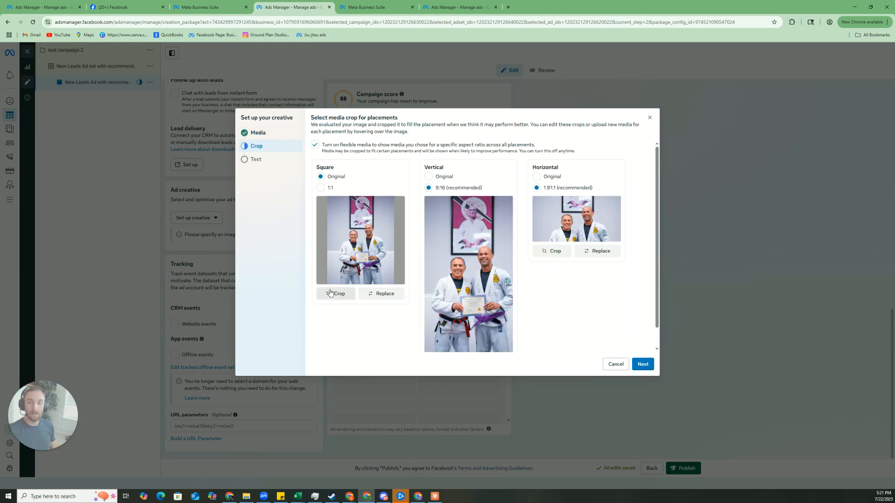
Apply a 1:1 crop of the image for square placements and a 9:16 crop for vertical placements
left_click(335, 293)
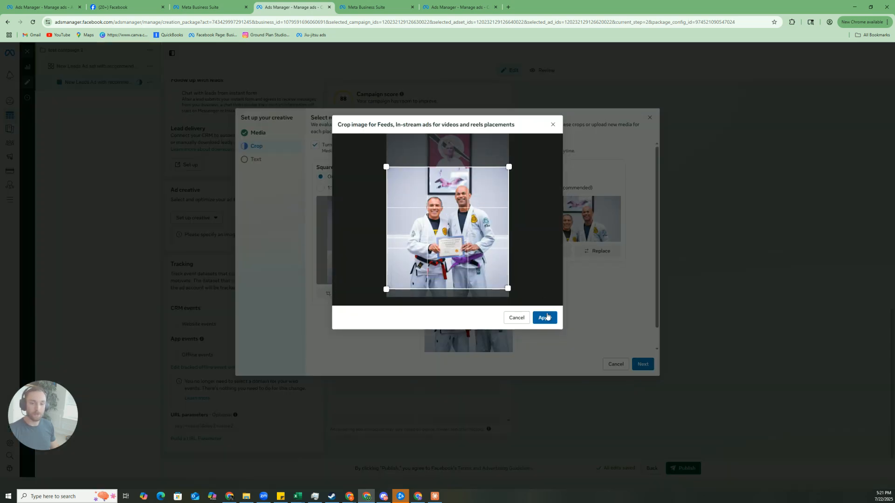
left_click(544, 317)
scroll(454, 329, "down", 1)
left_click(443, 341)
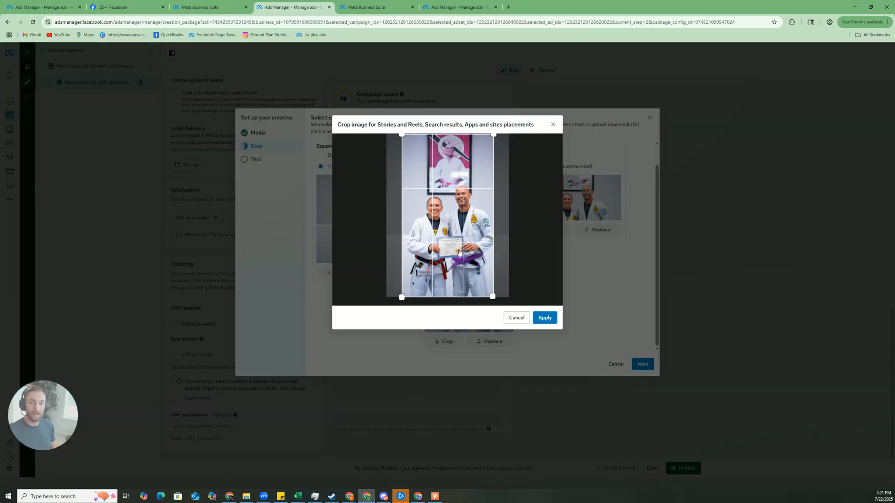
left_click(555, 320)
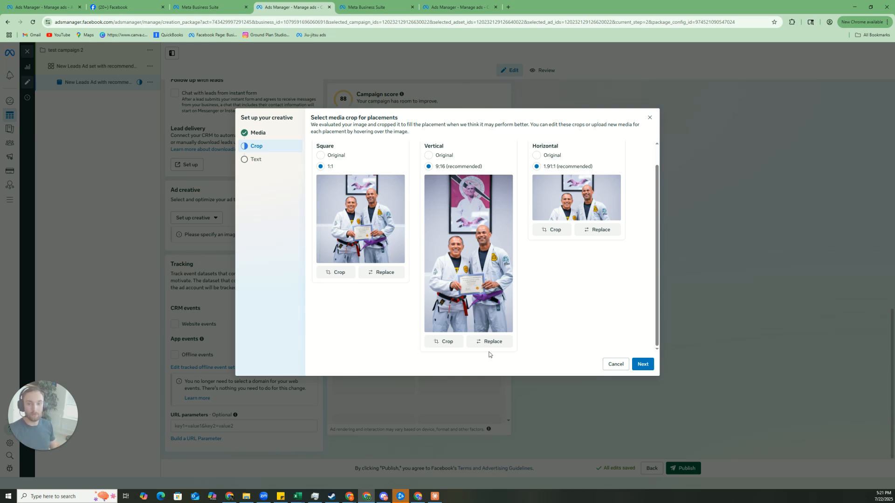
Shift the horizontal 1.91:1 crop slightly down the image, apply it and continue to the ad text
left_click(553, 230)
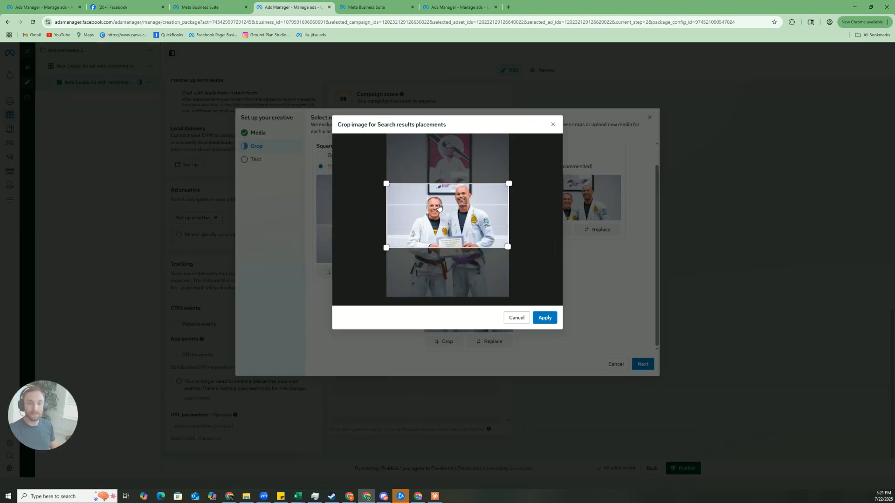
left_click_drag(438, 207, 439, 212)
left_click(550, 319)
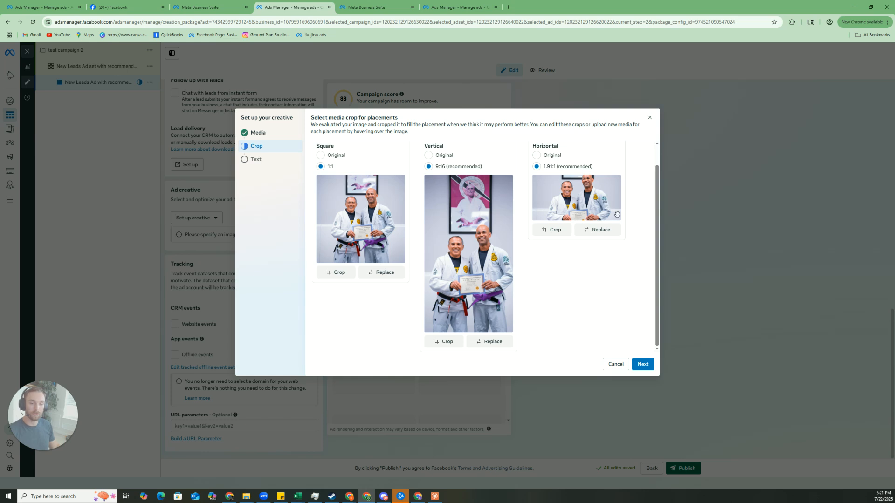
left_click(643, 365)
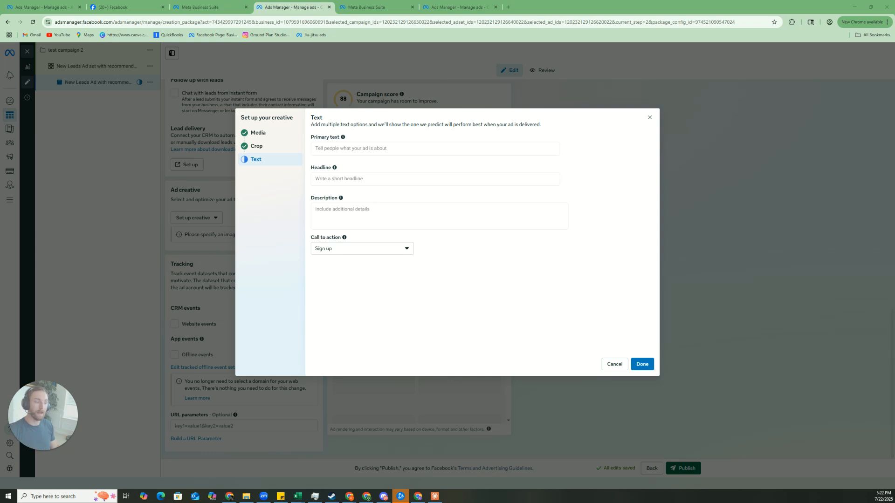
Switch to the Meta Ad Library and copy the full text of the academy's ad launched in July 2025
left_click(364, 250)
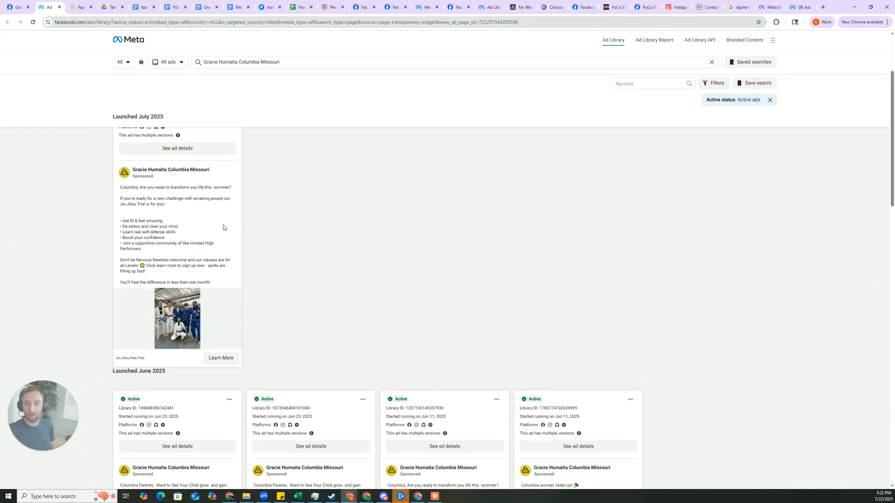
left_click_drag(123, 196, 233, 283)
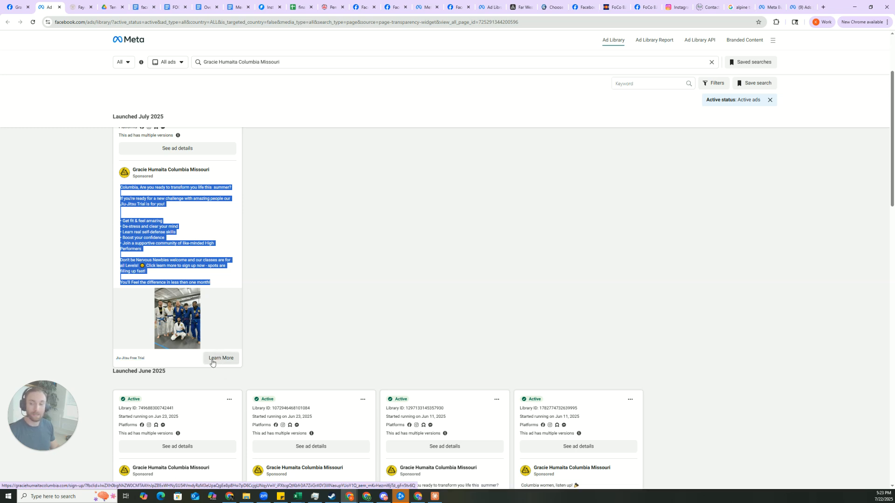
left_click(437, 304)
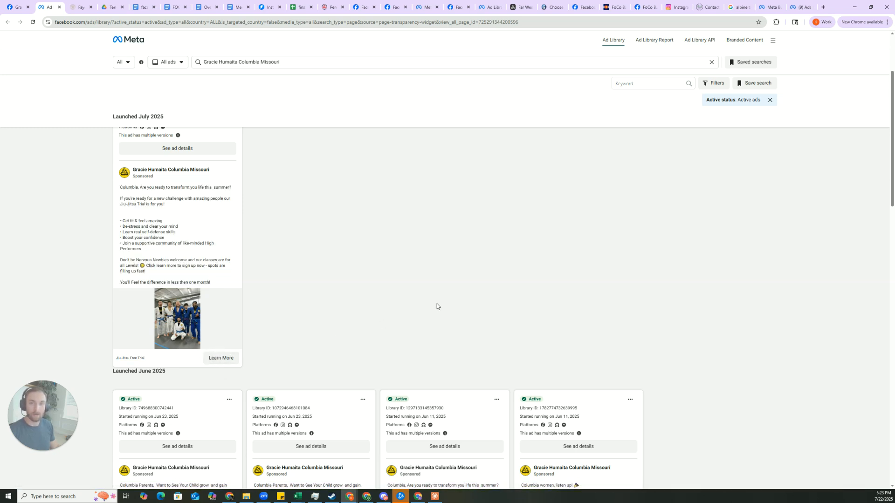
Open the Ad Library from the Gracie Humaita Columbia Missouri page's transparency information and look over its active ads
left_click(14, 8)
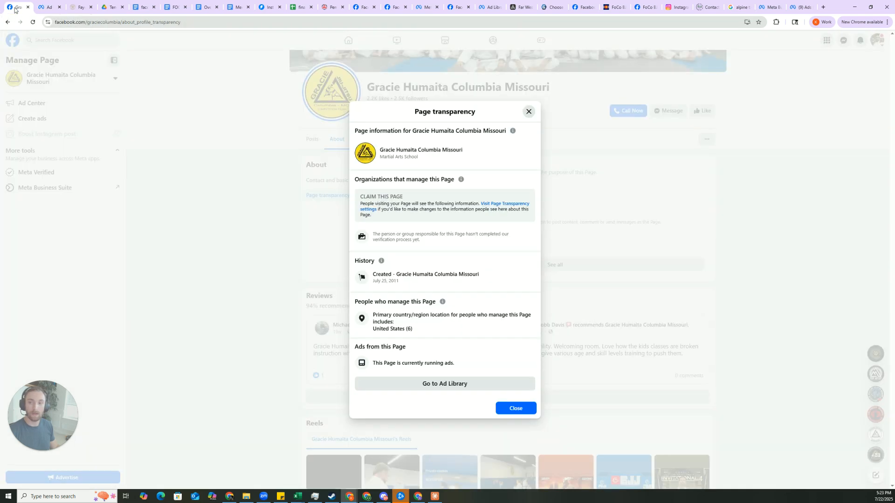
left_click(528, 112)
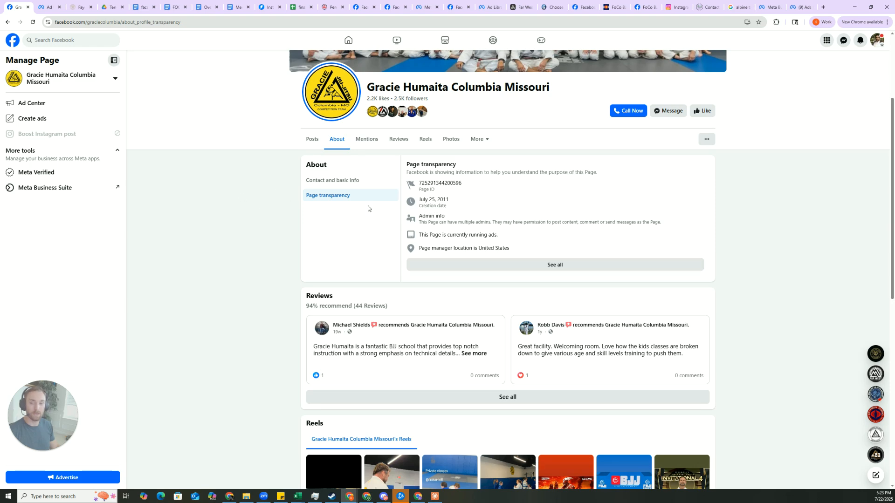
left_click(509, 266)
left_click(438, 386)
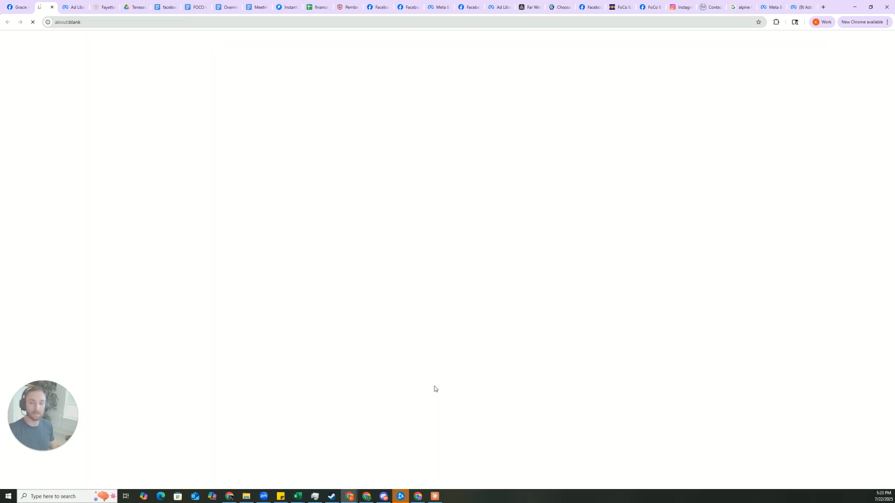
scroll(481, 252, "down", 3)
scroll(480, 252, "down", 4)
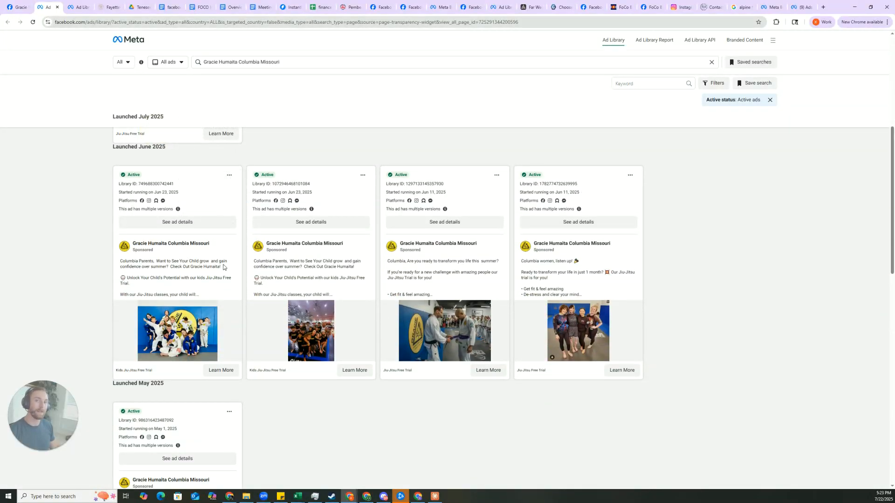
Return to Ads Manager and paste the copied jiu-jitsu trial ad text as the primary text
left_click(854, 7)
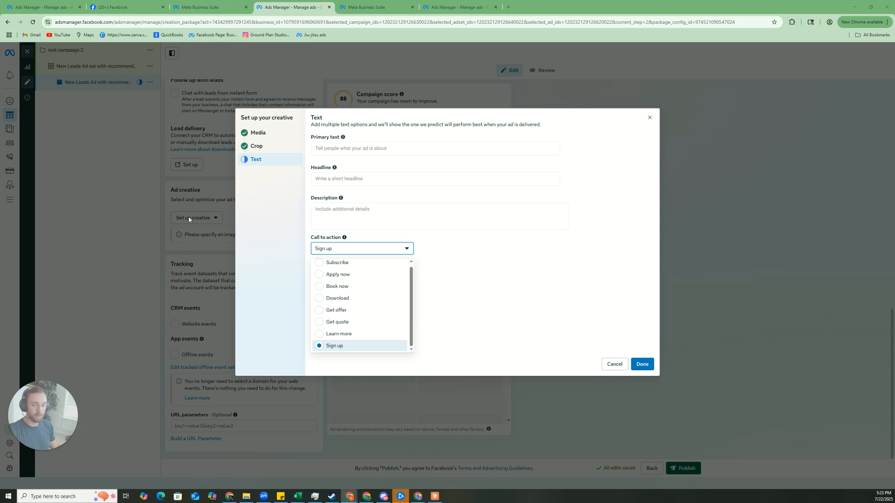
left_click(354, 149)
type("If you're ready for a new challenge with amazing people our Jiu-Jitsu Trial is for you!   • Get fit & feel amazing • De-stress and clear your mind • Learn real self-defense skills • Boost your confidence • Join a supportive community of like-minded High Performers  Don't be Nervous Newbies welcome and our classes are for all Levels! 🌞 Click learn more to sign up now - spots are filling up fast!  You'll Feel the difference in less then one month!")
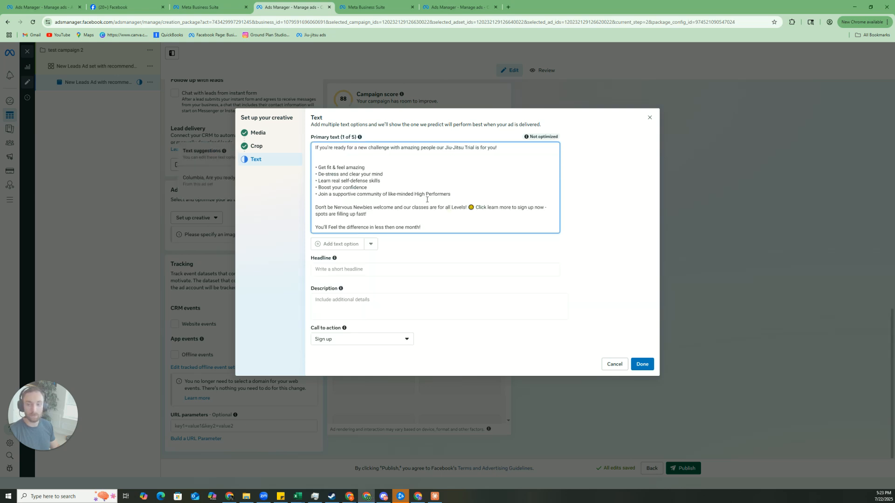
Set the headline to "Free Jiu Jitsu Trial" and the call to action to Learn more, and finish the creative
left_click(349, 269)
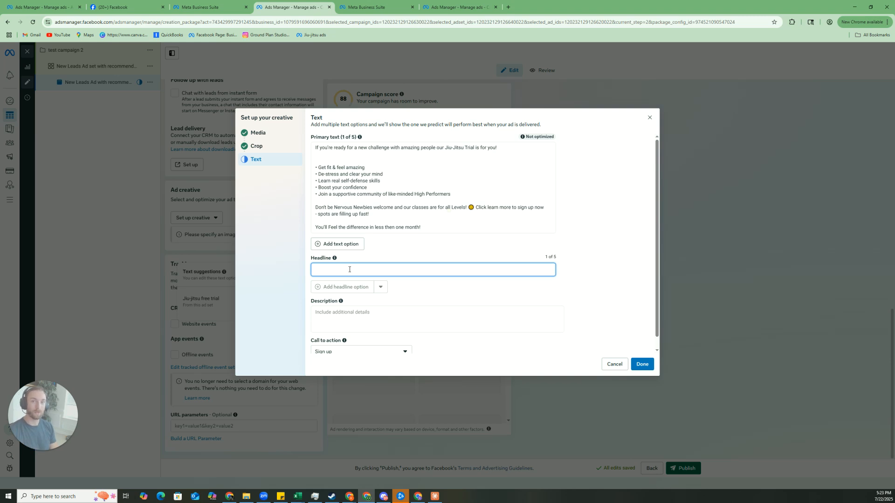
type("Jiut")
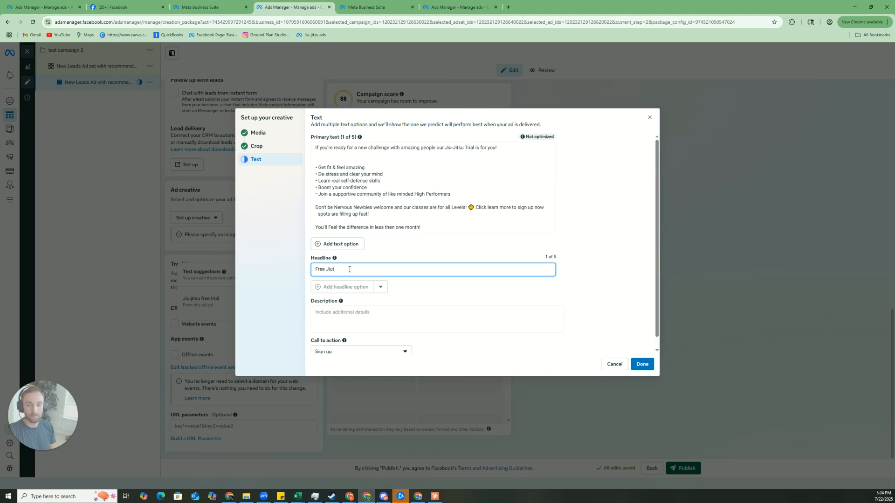
key("BackSpace")
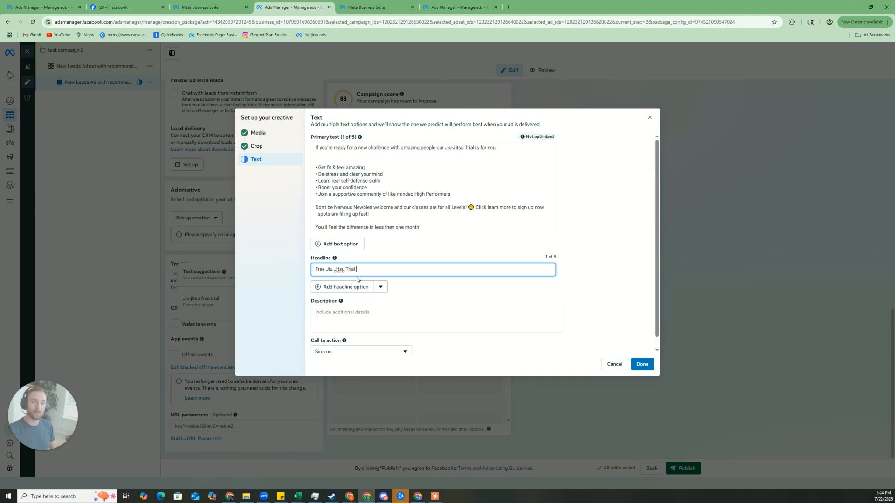
scroll(386, 285, "down", 1)
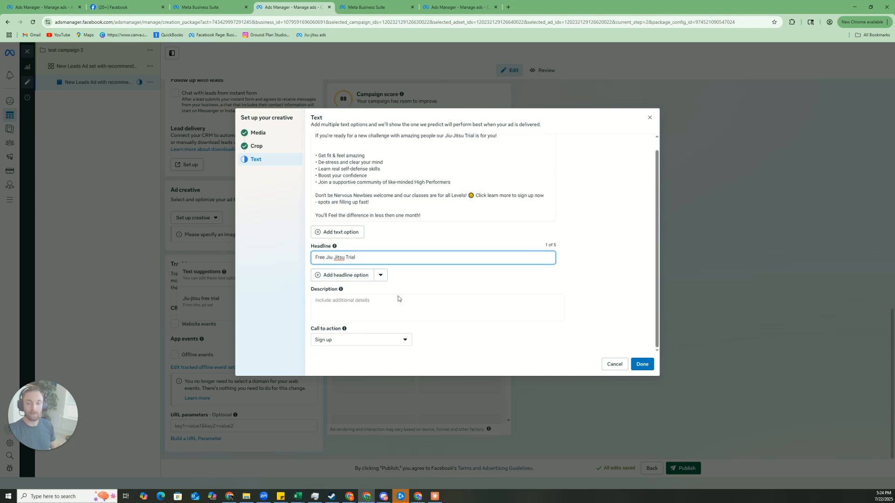
left_click(387, 339)
left_click(365, 425)
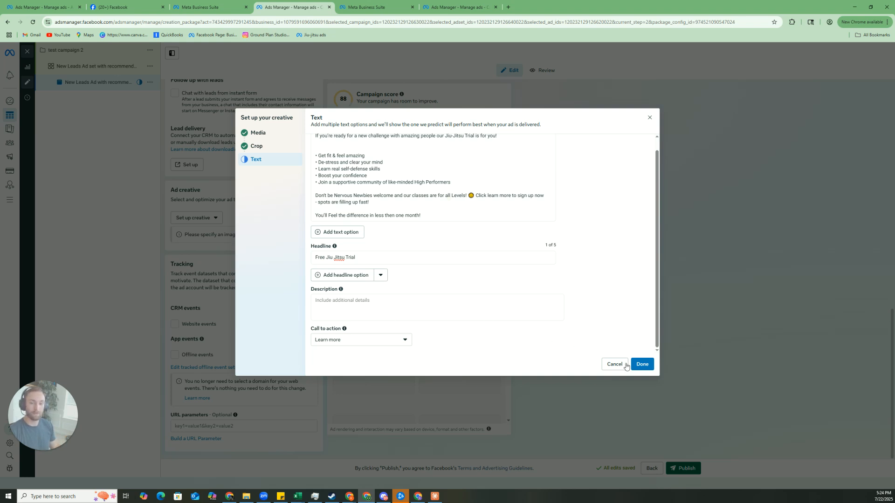
left_click(643, 365)
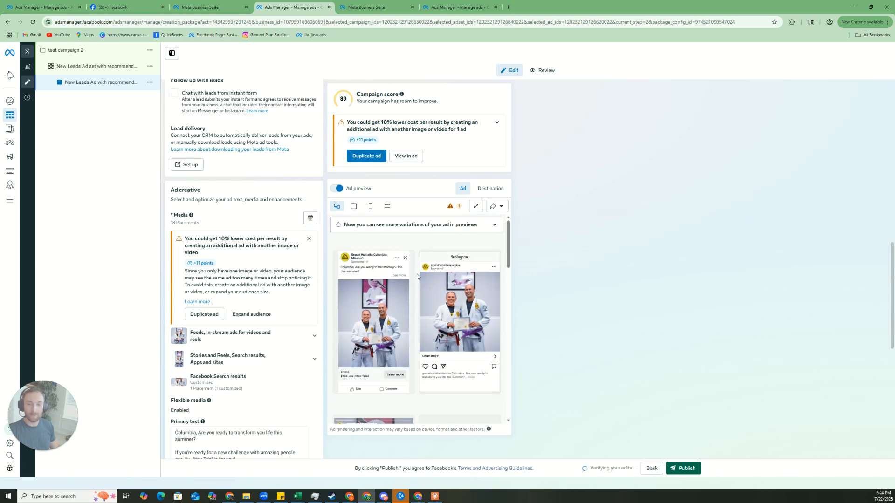
Look over the ad previews for the feed, stories and reels placements
scroll(417, 277, "down", 4)
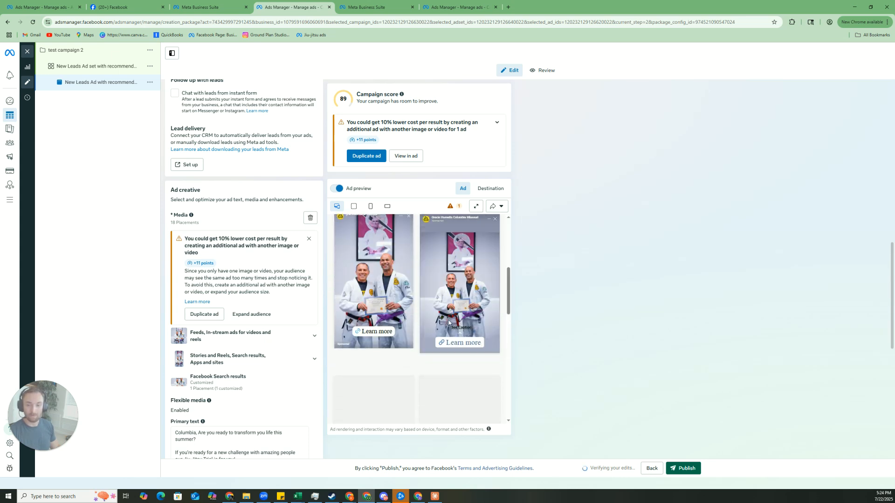
scroll(448, 321, "down", 5)
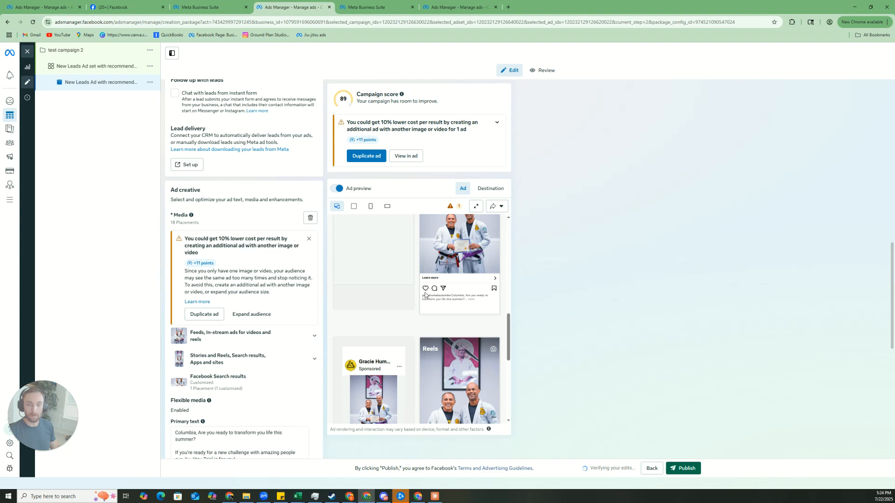
scroll(425, 295, "up", 3)
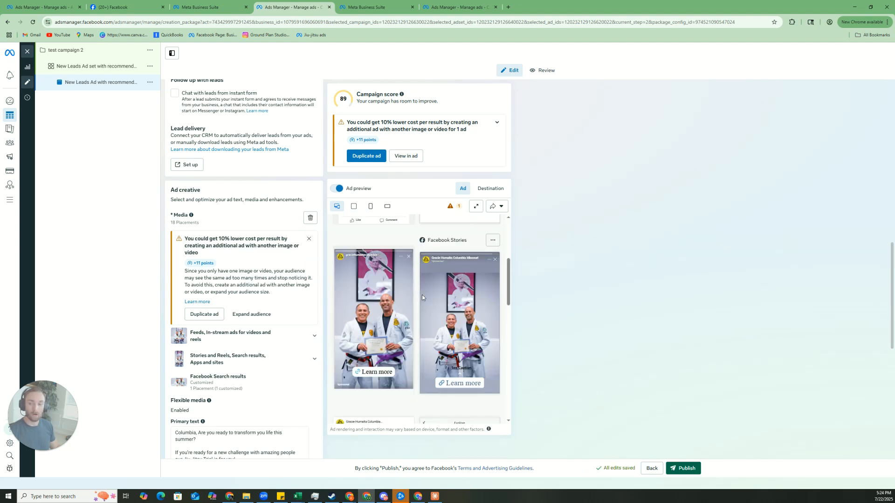
scroll(422, 298, "up", 2)
Turn on Website events tracking for the ad and review the tracking and creative settings
scroll(536, 297, "down", 10)
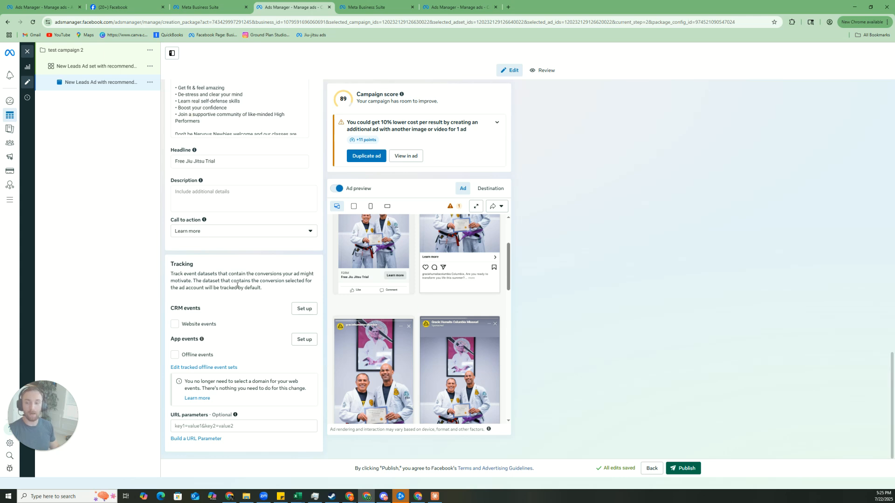
left_click(175, 324)
scroll(239, 303, "down", 1)
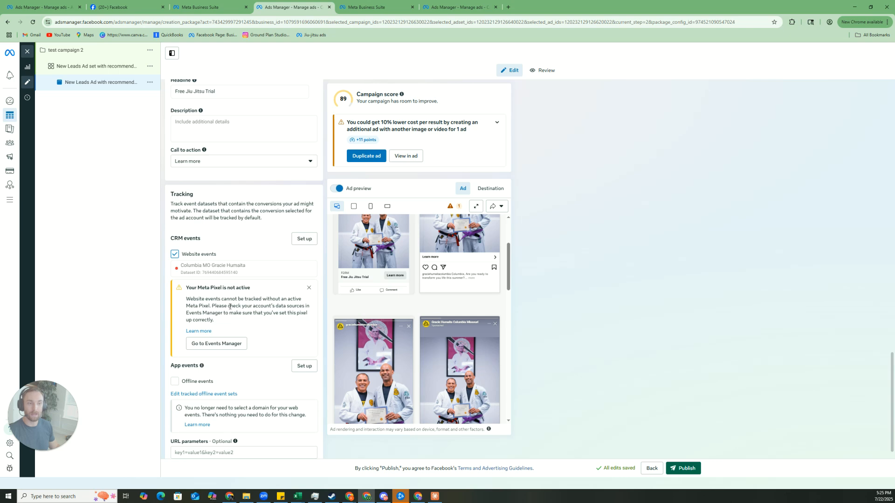
scroll(230, 306, "down", 1)
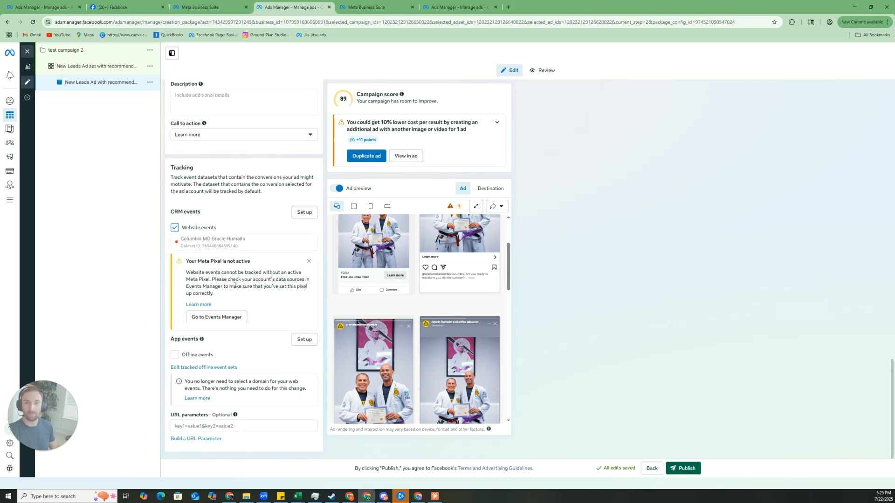
scroll(254, 294, "up", 10)
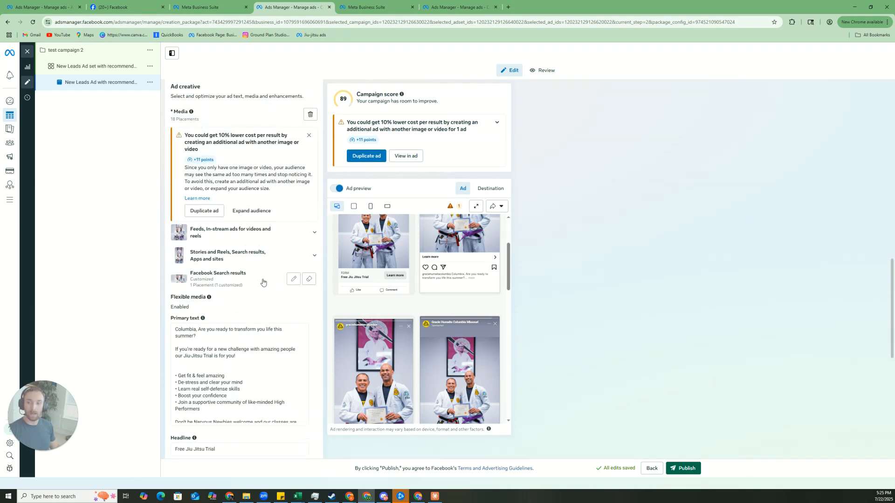
Check the ad's remaining creative and tracking settings and make a quick duplicate of it within the same ad set
scroll(266, 285, "down", 8)
scroll(274, 283, "down", 2)
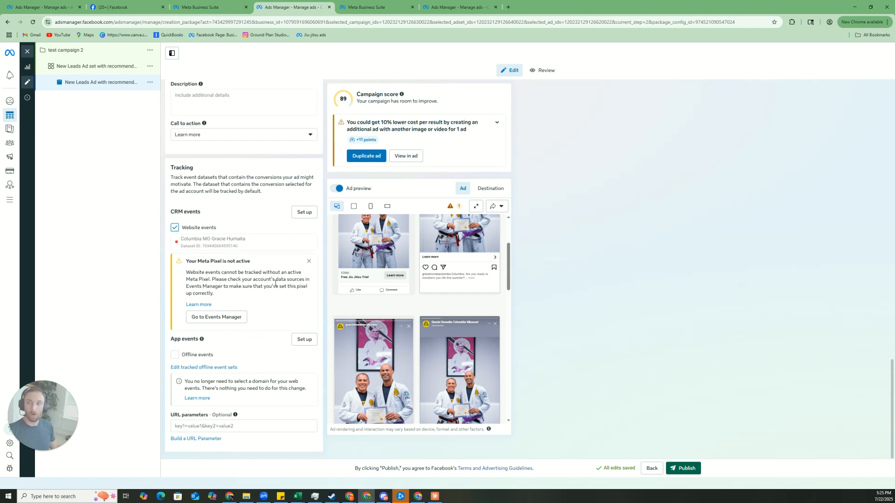
left_click(149, 83)
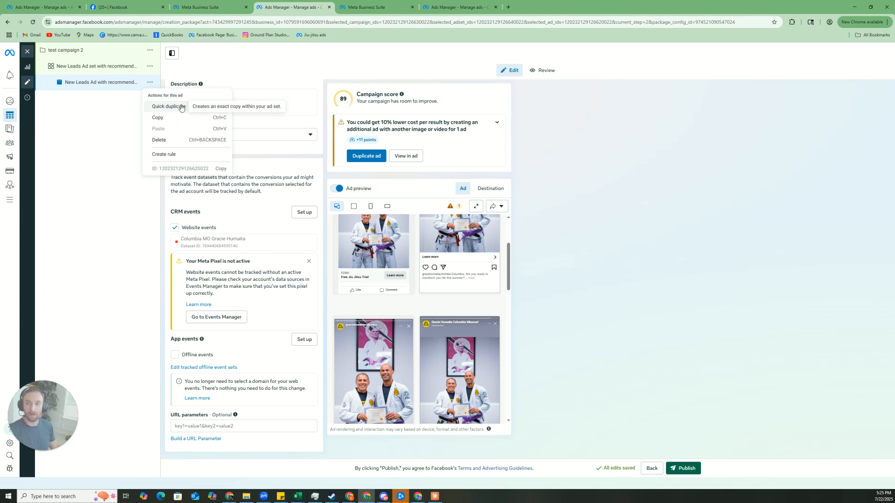
left_click(181, 108)
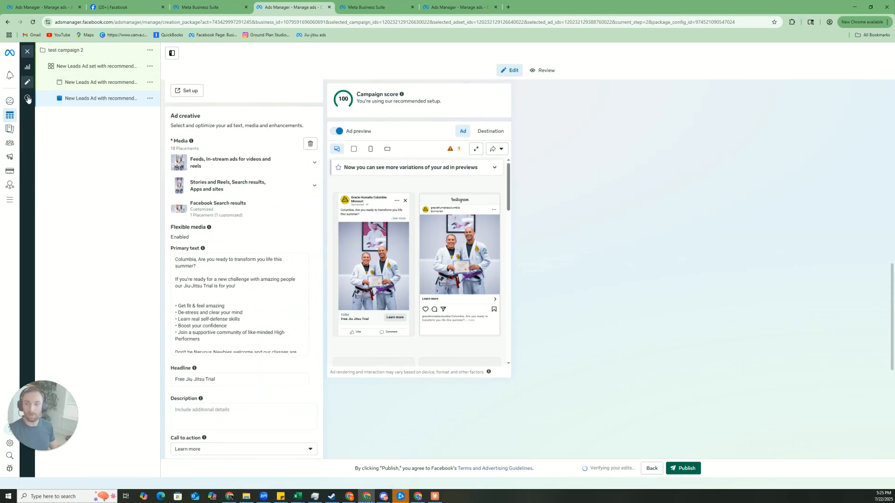
Look over the duplicated ad's media, text and lead settings, and leave the editor with test campaign 2 kept as an unpublished draft
scroll(269, 245, "up", 2)
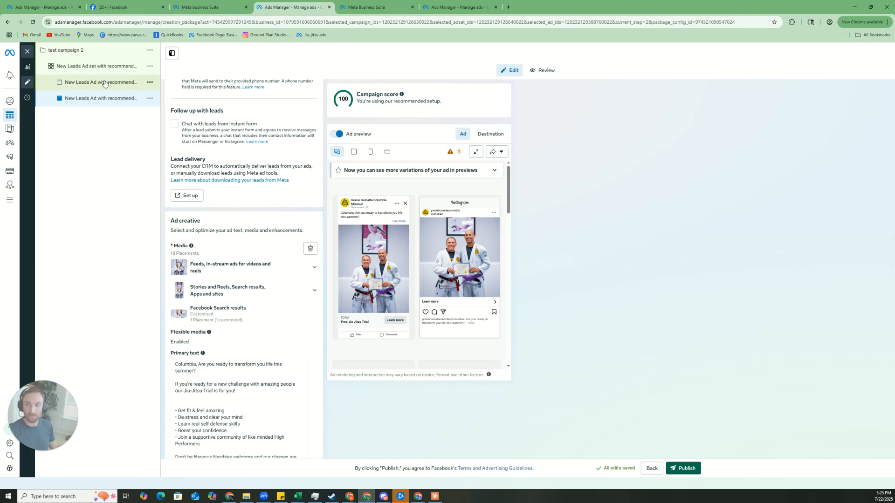
scroll(239, 233, "down", 4)
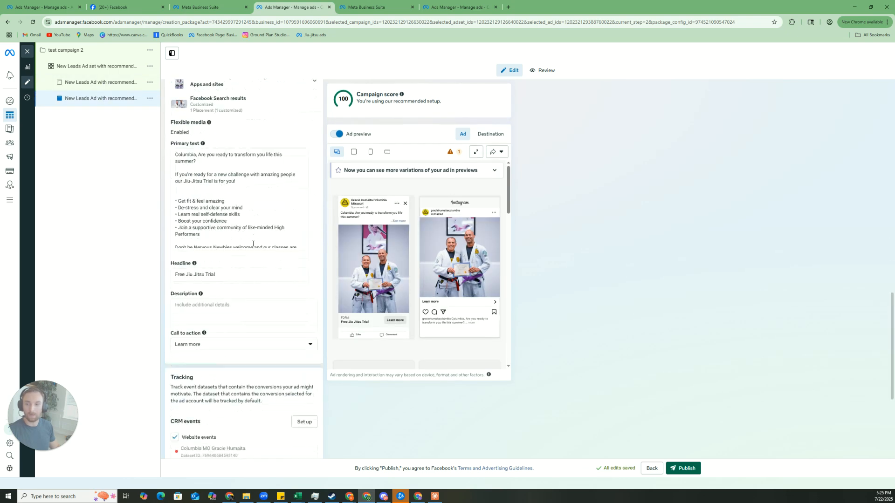
scroll(215, 207, "up", 3)
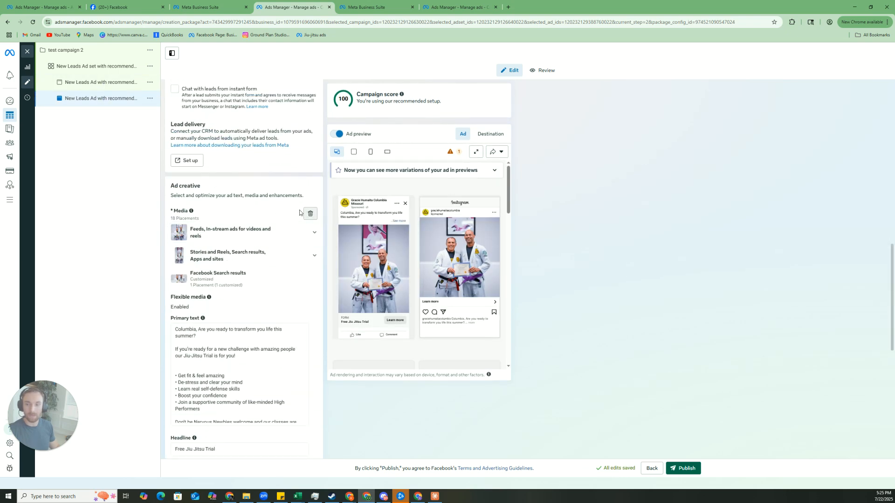
scroll(247, 229, "up", 4)
scroll(255, 244, "down", 3)
scroll(256, 244, "down", 2)
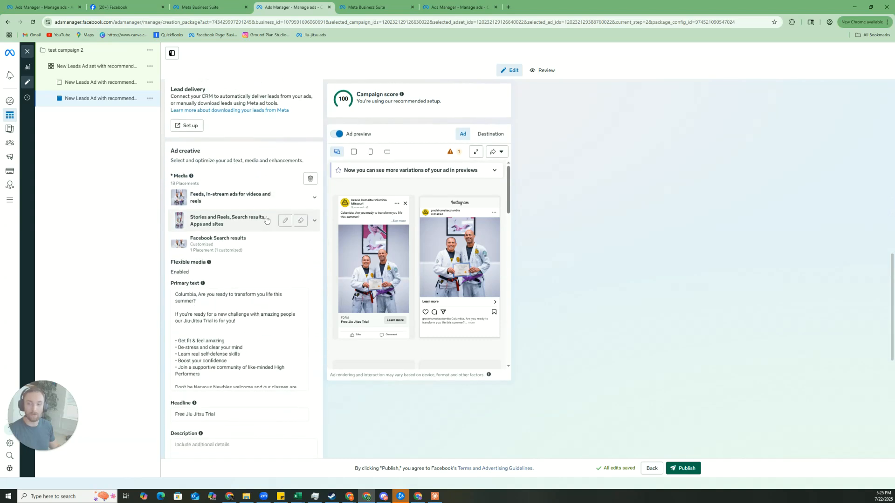
left_click(27, 52)
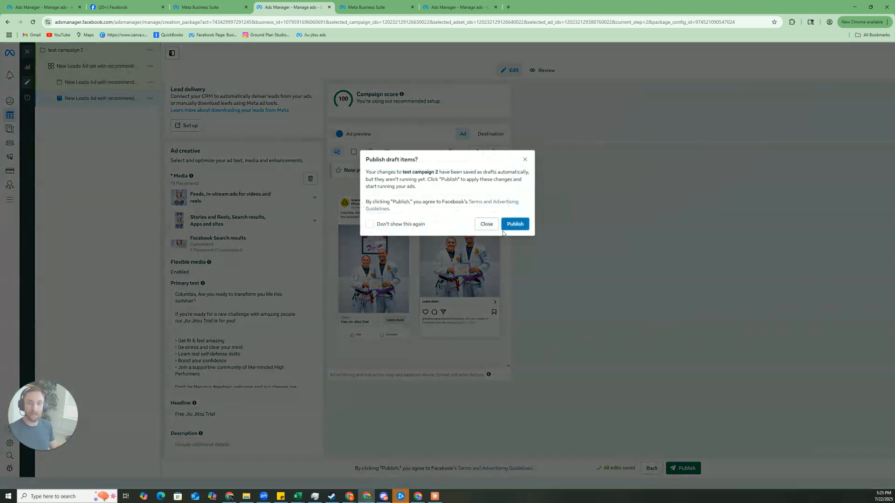
left_click(493, 224)
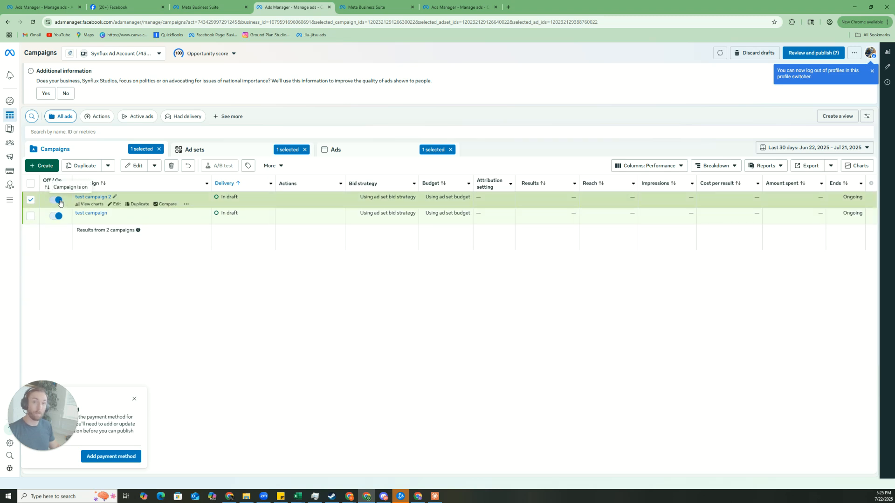
Switch test campaign 2 off and back on, and look through the ad set and ad lists with their on/off toggles
left_click(59, 202)
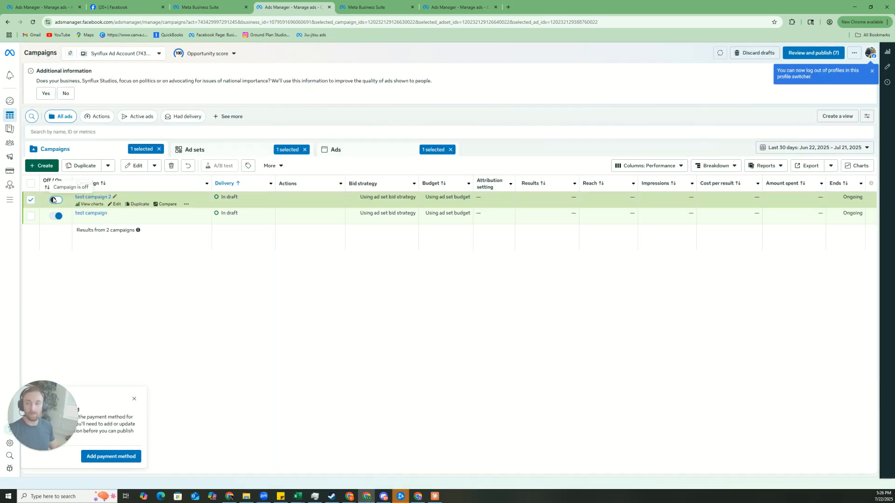
left_click(54, 200)
left_click(227, 154)
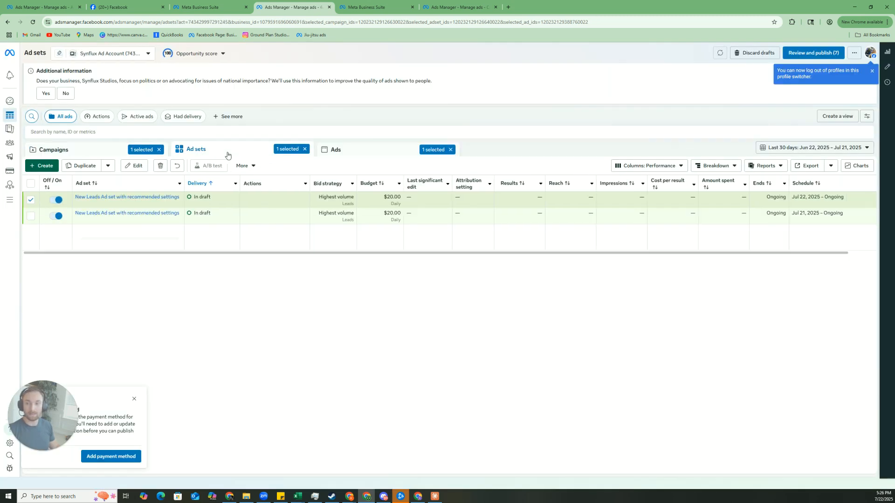
left_click(58, 202)
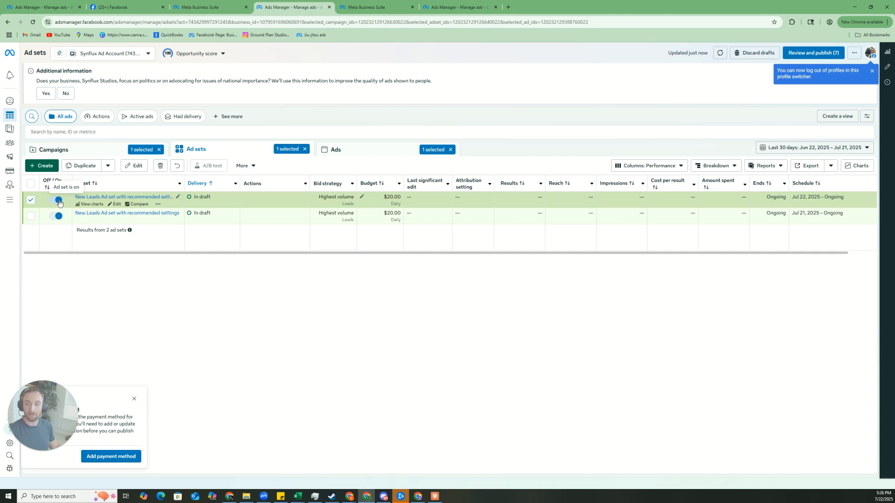
left_click(379, 149)
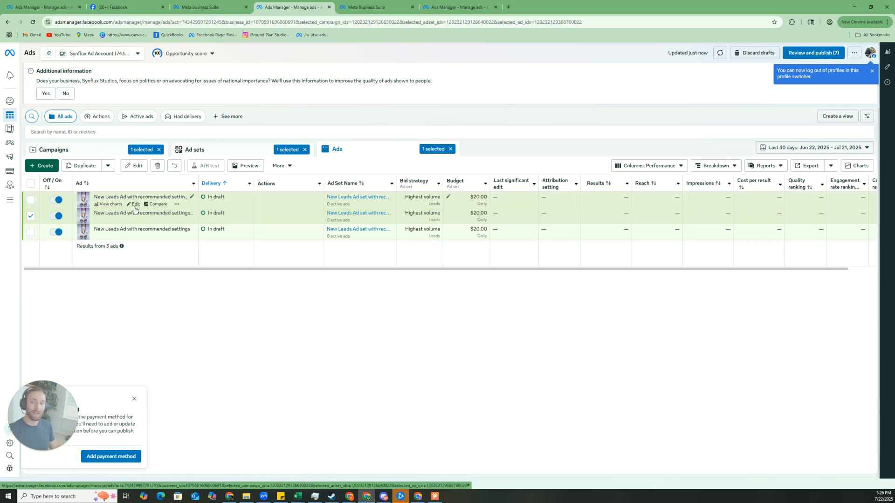
Open the first ad in the list for editing and leave the editor without publishing
left_click(135, 205)
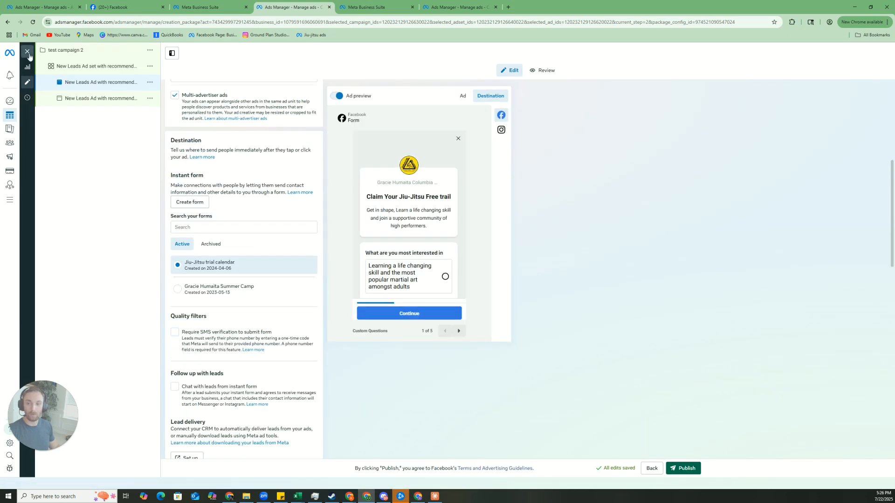
left_click(27, 51)
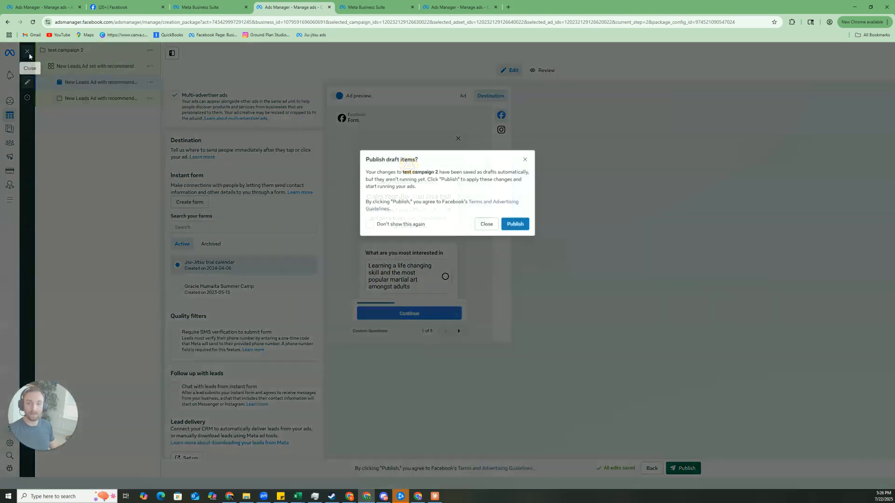
left_click(487, 224)
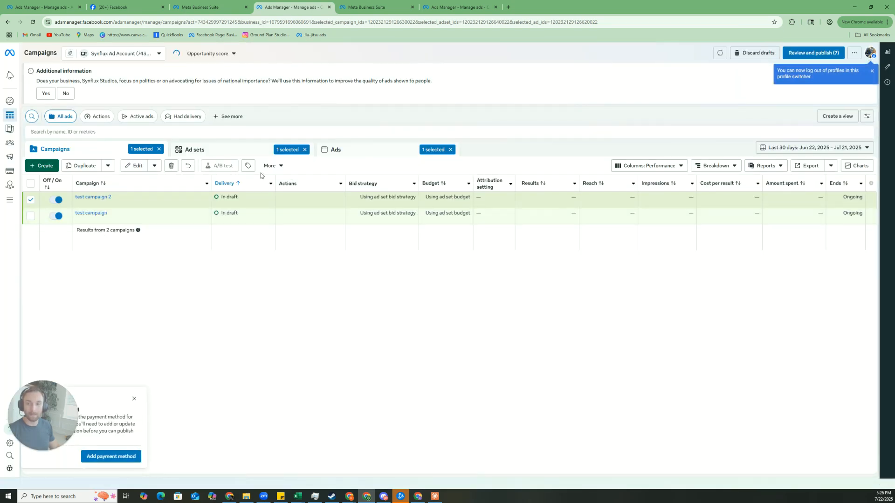
Open the ad set of "test campaign" and set the radius around its Columbia, MO target location to 20 miles
left_click(260, 158)
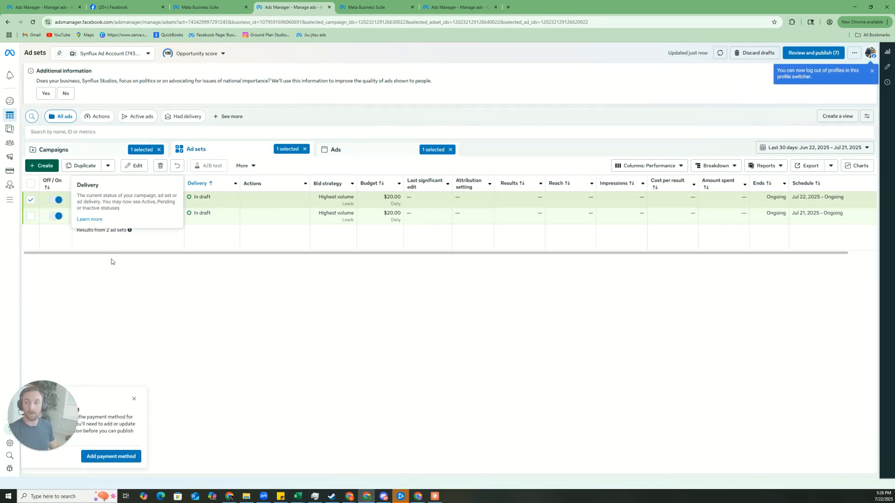
left_click(121, 225)
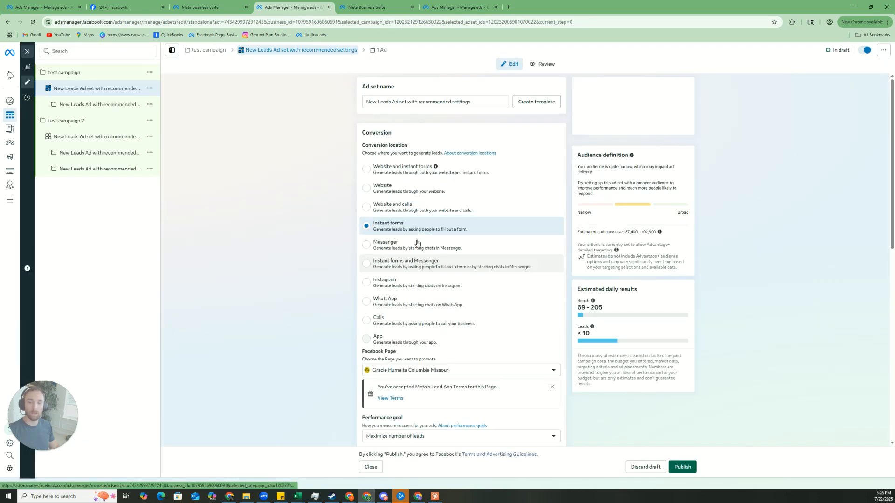
scroll(417, 243, "down", 15)
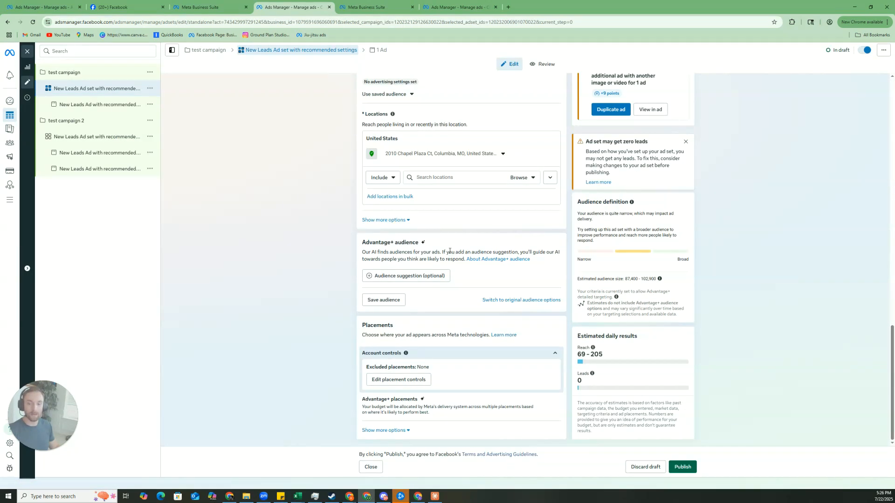
scroll(450, 252, "up", 2)
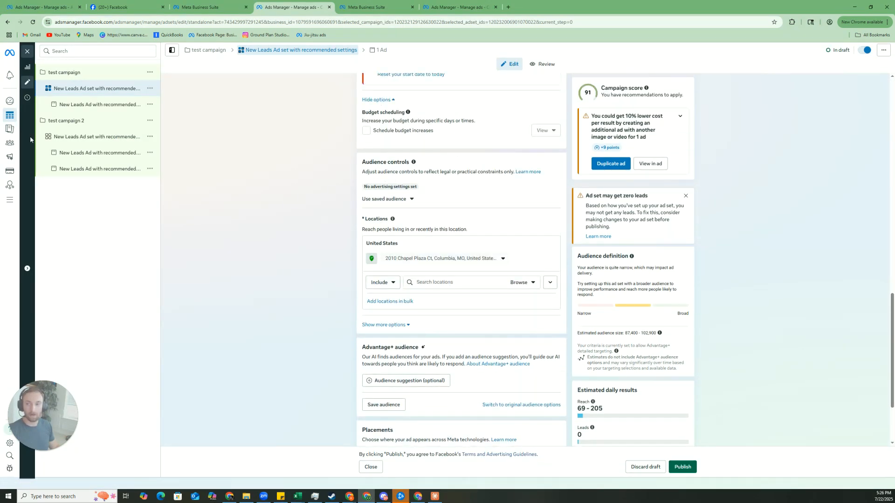
scroll(446, 266, "up", 2)
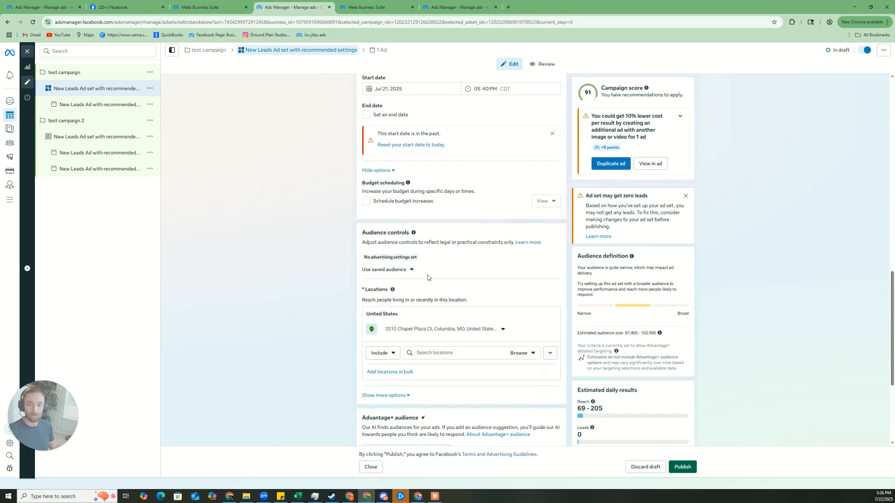
scroll(420, 279, "up", 10)
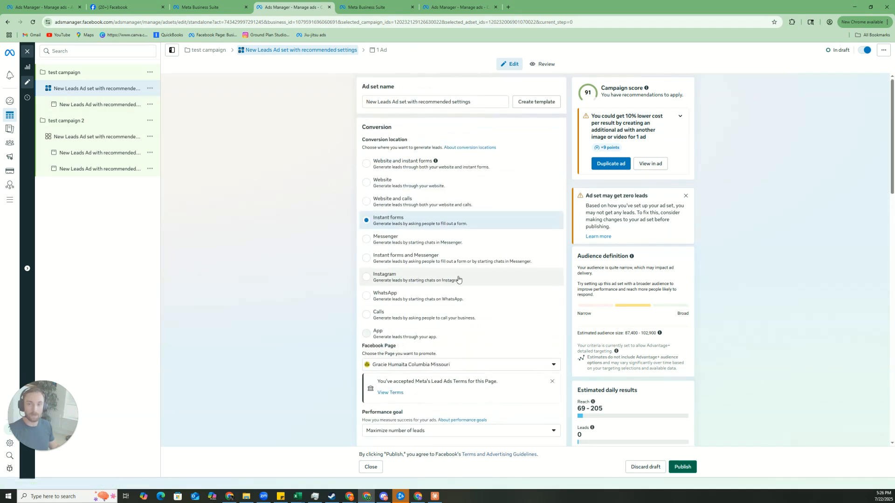
scroll(457, 285, "down", 10)
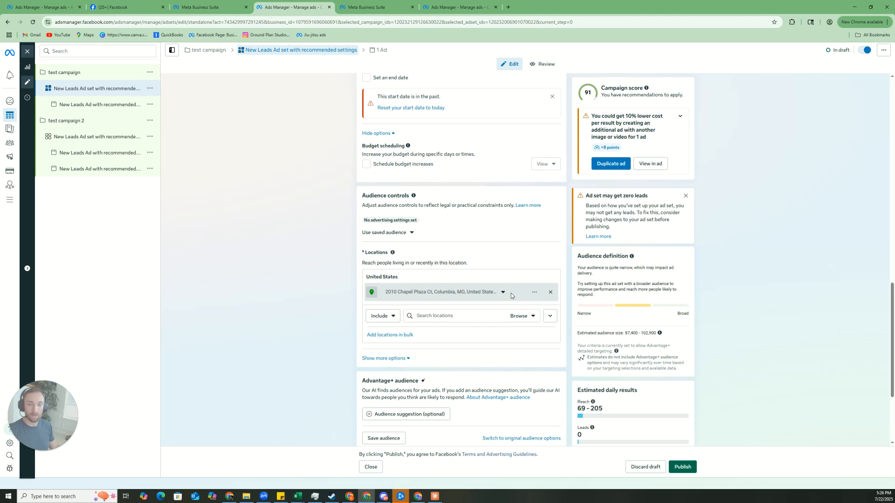
left_click(410, 292)
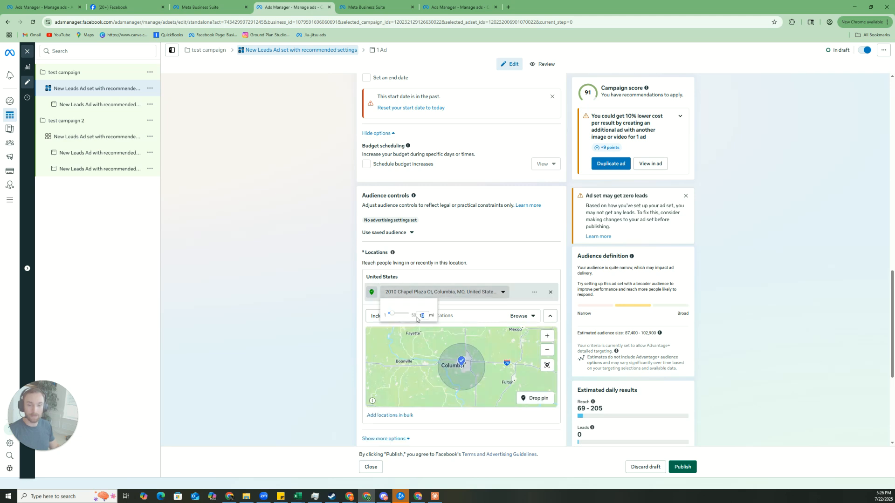
type("20")
left_click(746, 266)
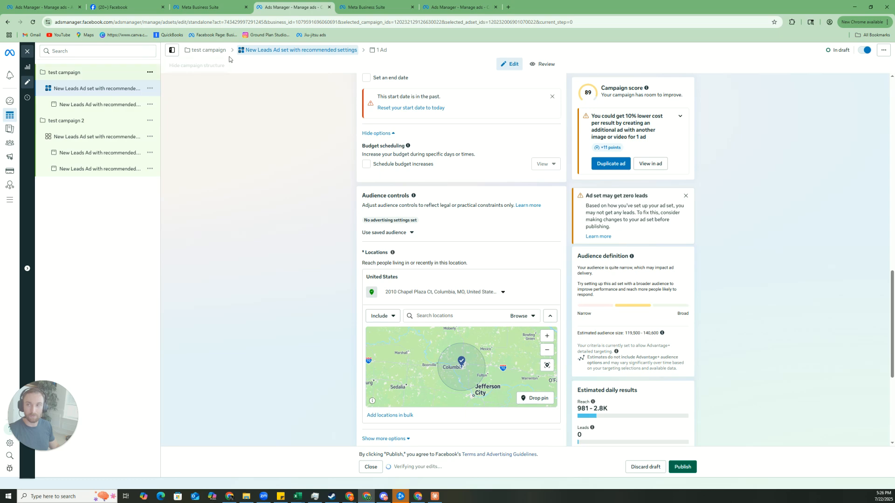
Leave the ad set editor without publishing, keeping the changes as a draft, and view the remaining columns of the ad sets table
left_click(28, 52)
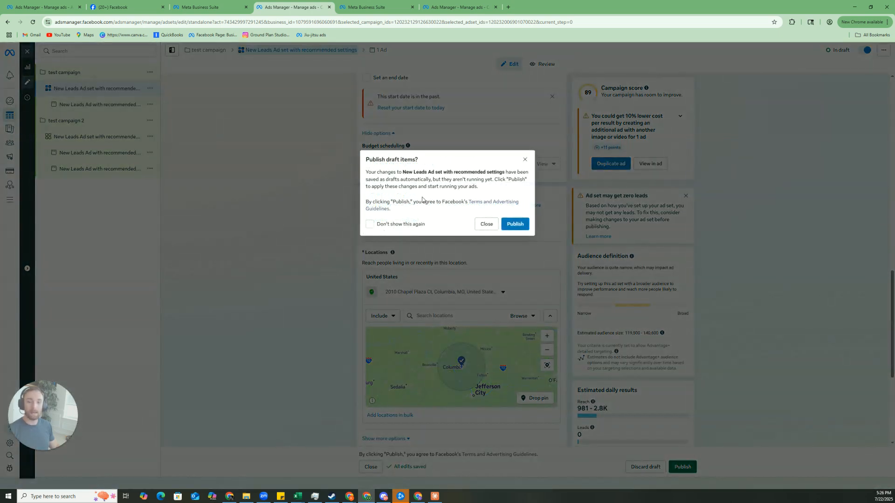
left_click(483, 223)
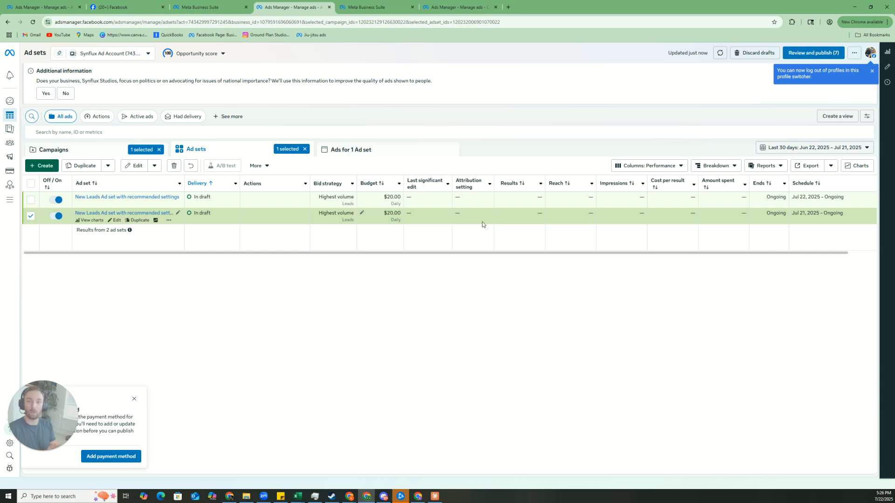
left_click_drag(449, 253, 657, 248)
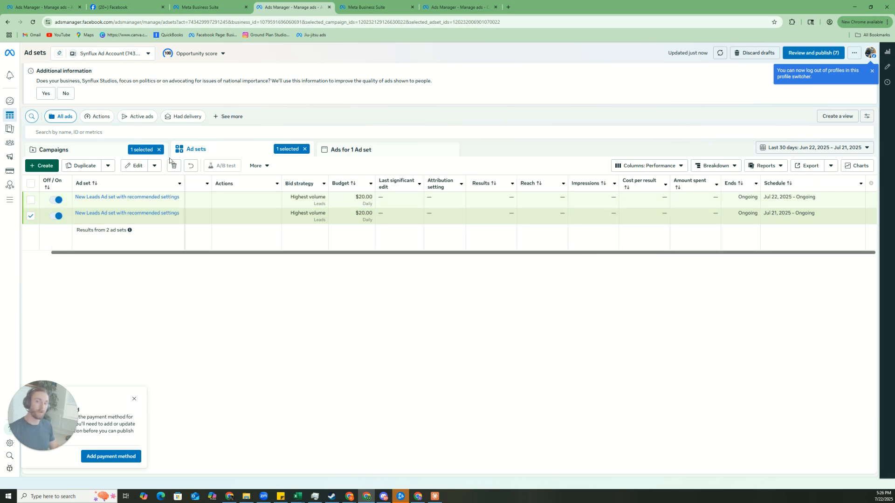